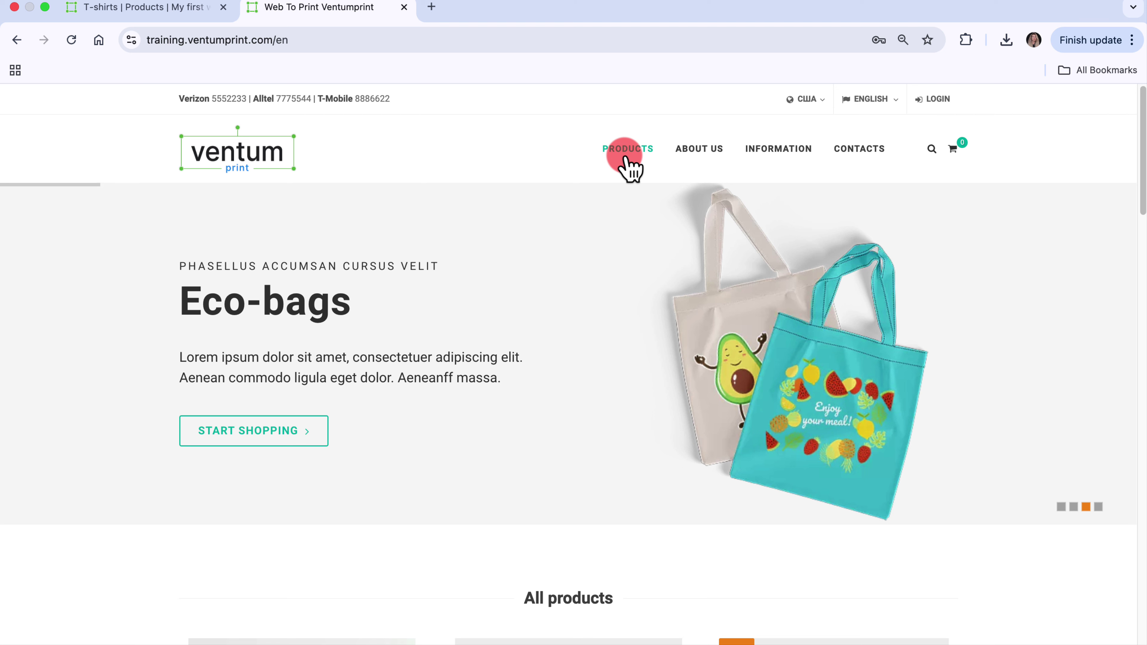
# Open the Business cards product on the storefront and set its cost calculator to 90x50 mm format with a print run of 600
pyautogui.moveTo(626, 158)
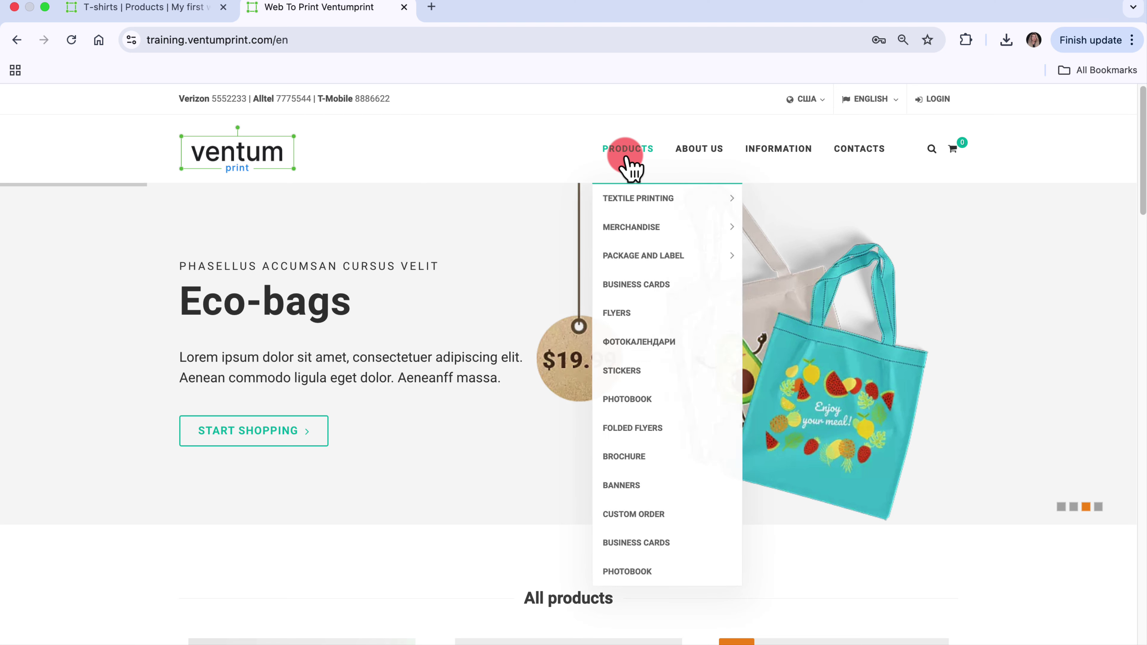
pyautogui.click(682, 284)
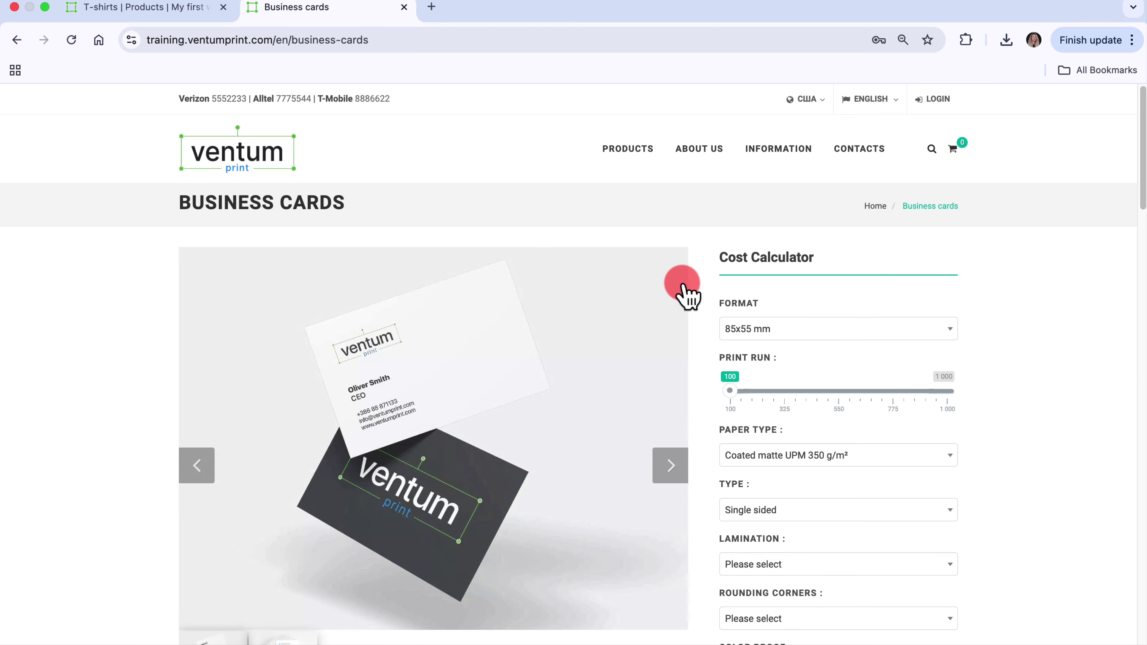
pyautogui.click(923, 329)
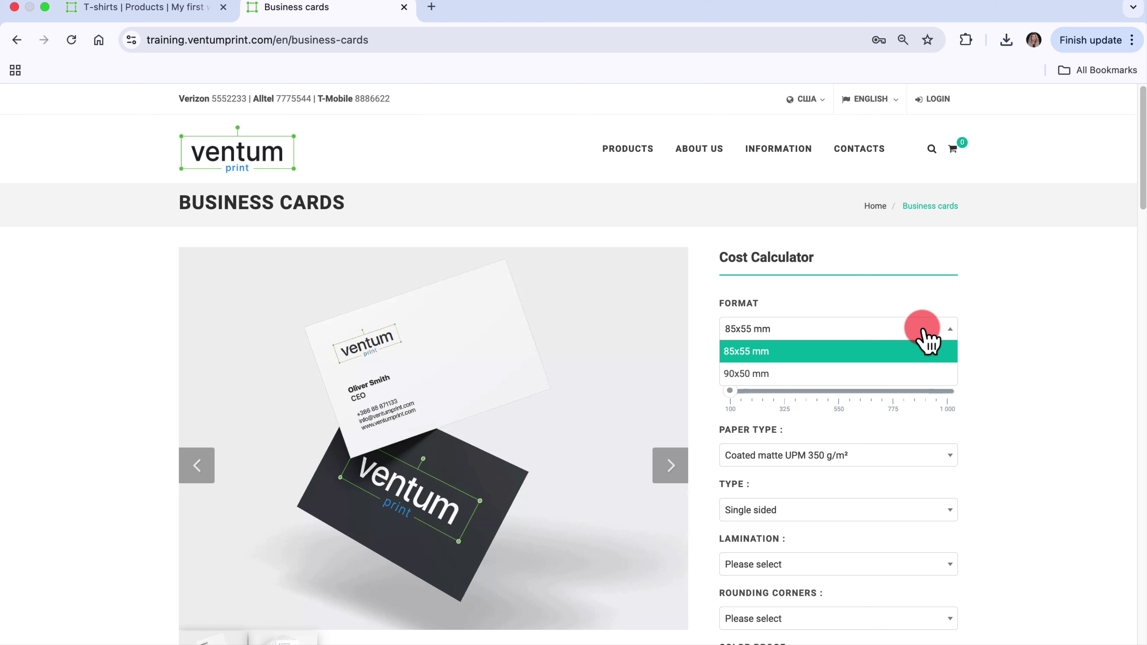
pyautogui.click(930, 374)
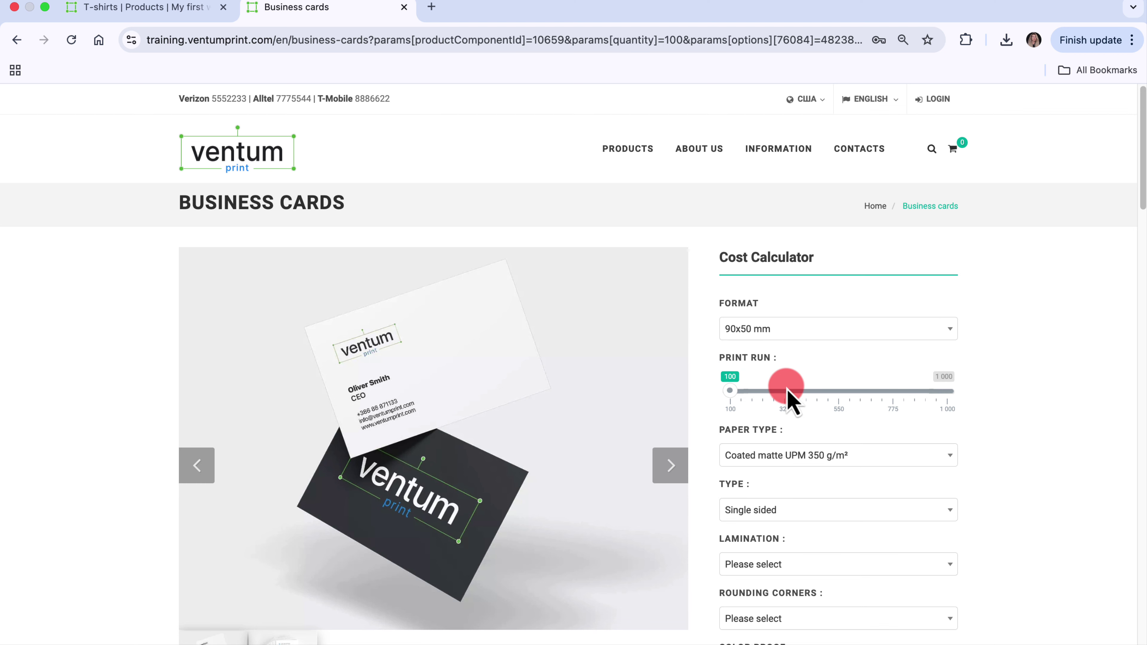
pyautogui.moveTo(730, 391); pyautogui.dragTo(852, 397)
pyautogui.scroll(-5, 856, 406)
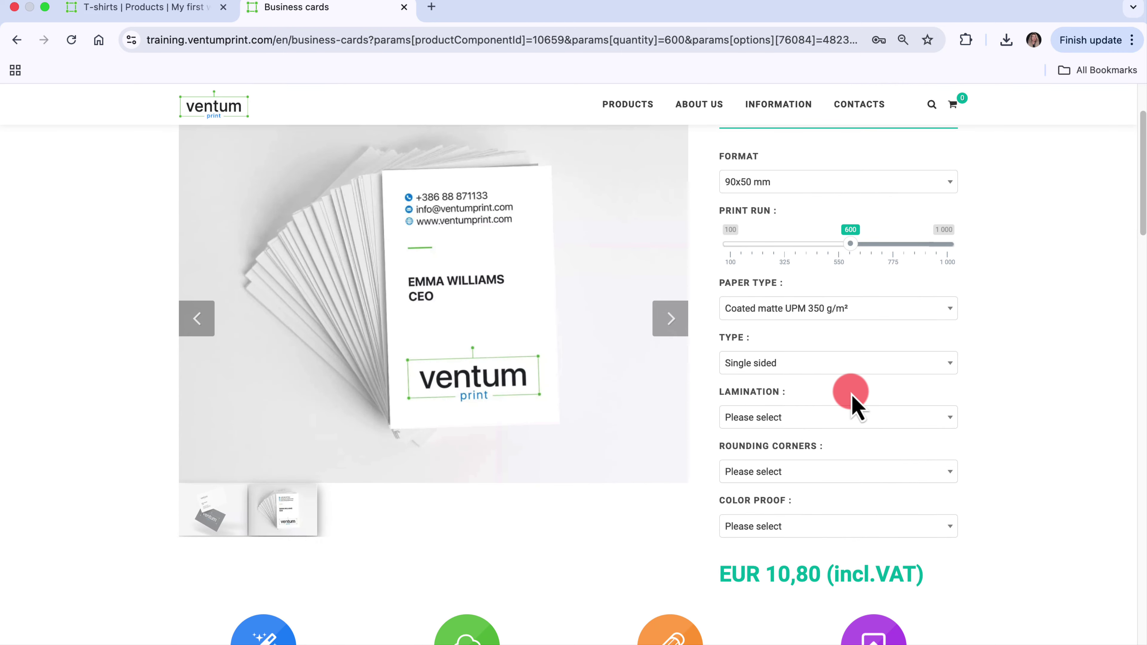
pyautogui.scroll(-3, 852, 395)
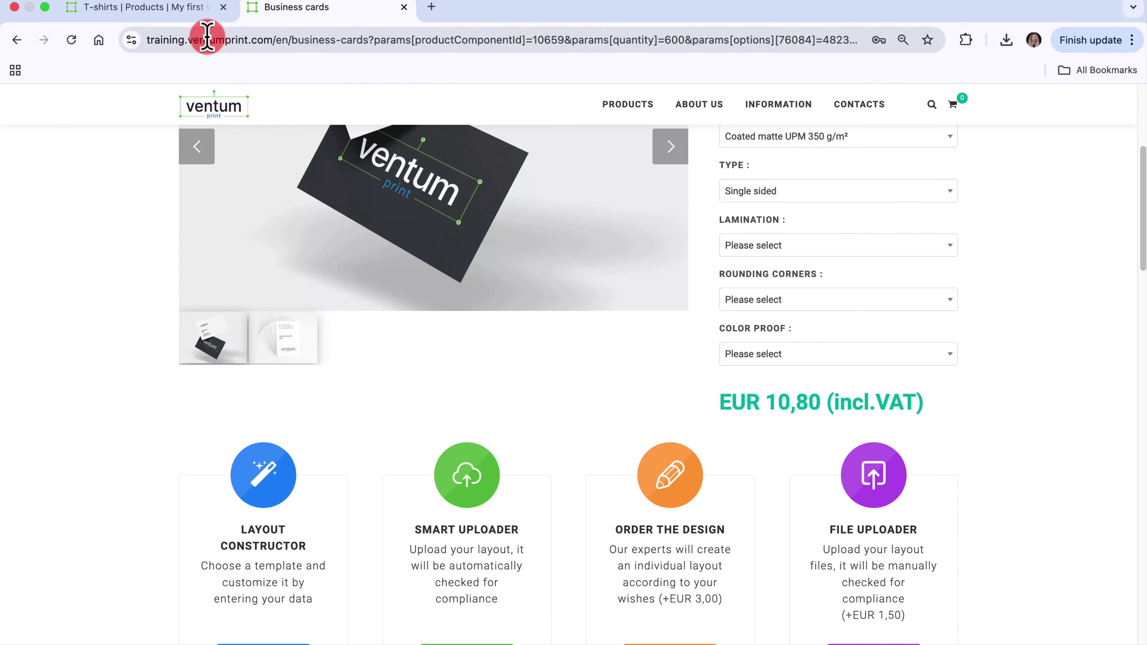
# Switch to the admin site, open the Business cards product from the product list and review its main settings
pyautogui.click(184, 17)
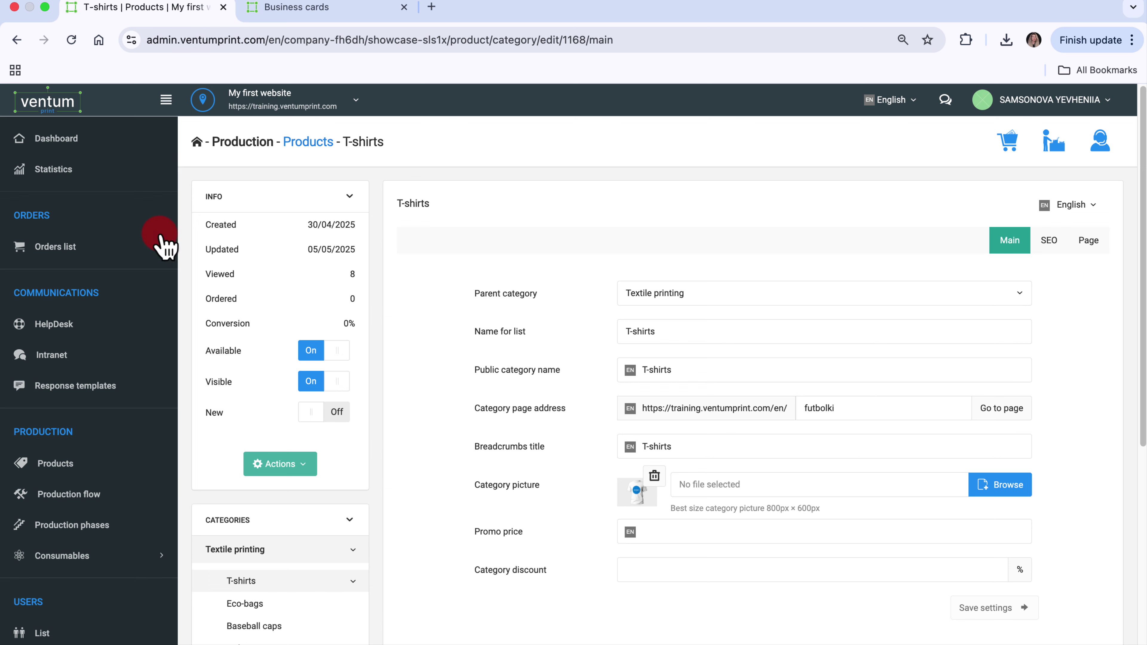
pyautogui.click(133, 465)
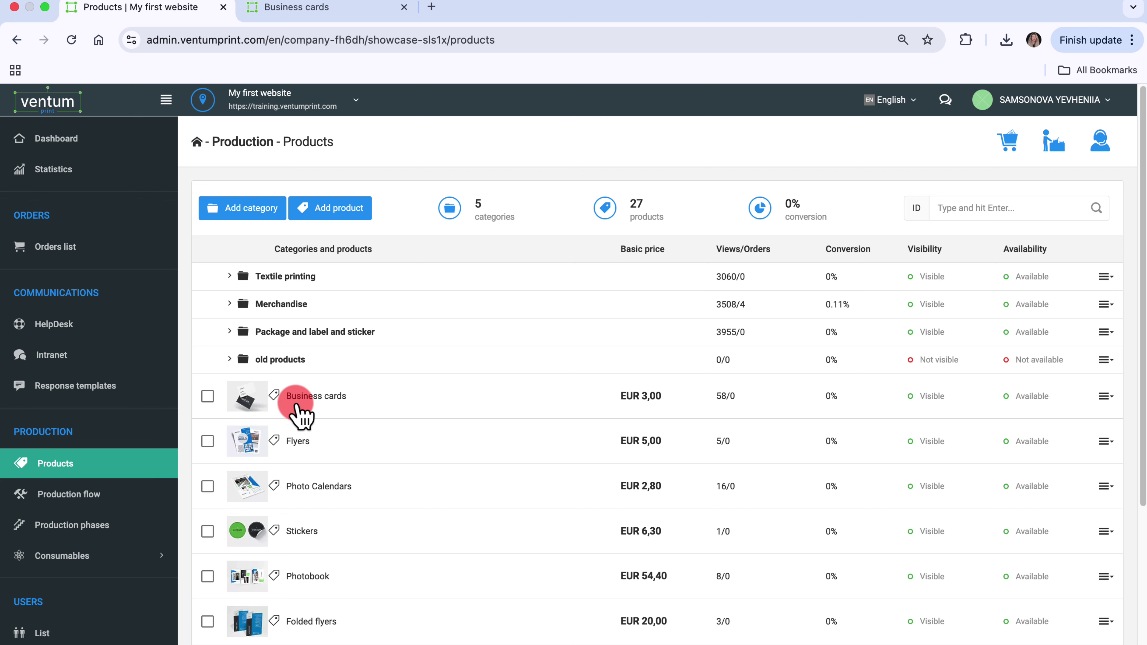
pyautogui.click(315, 397)
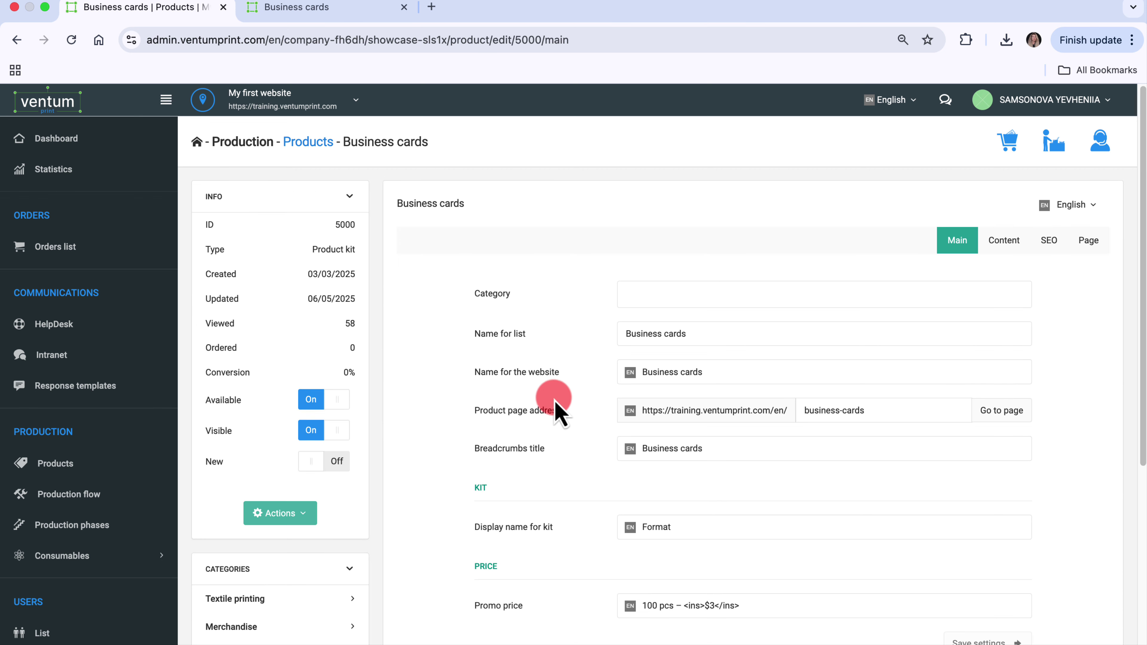
pyautogui.scroll(-3, 866, 380)
pyautogui.scroll(-2, 868, 380)
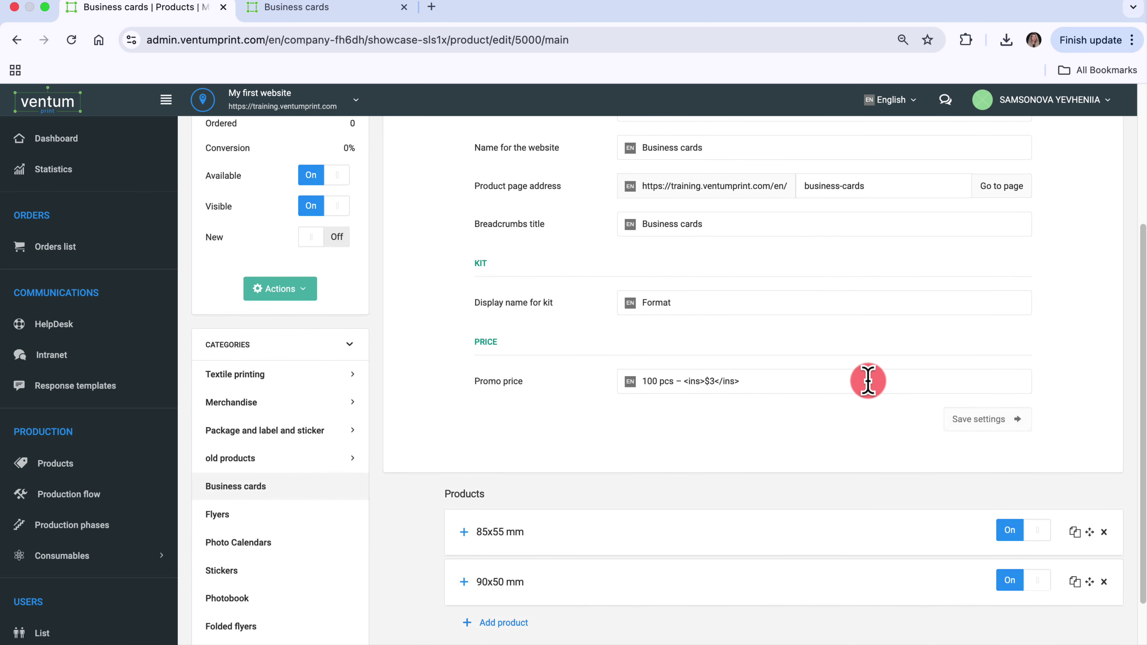
pyautogui.scroll(5, 865, 379)
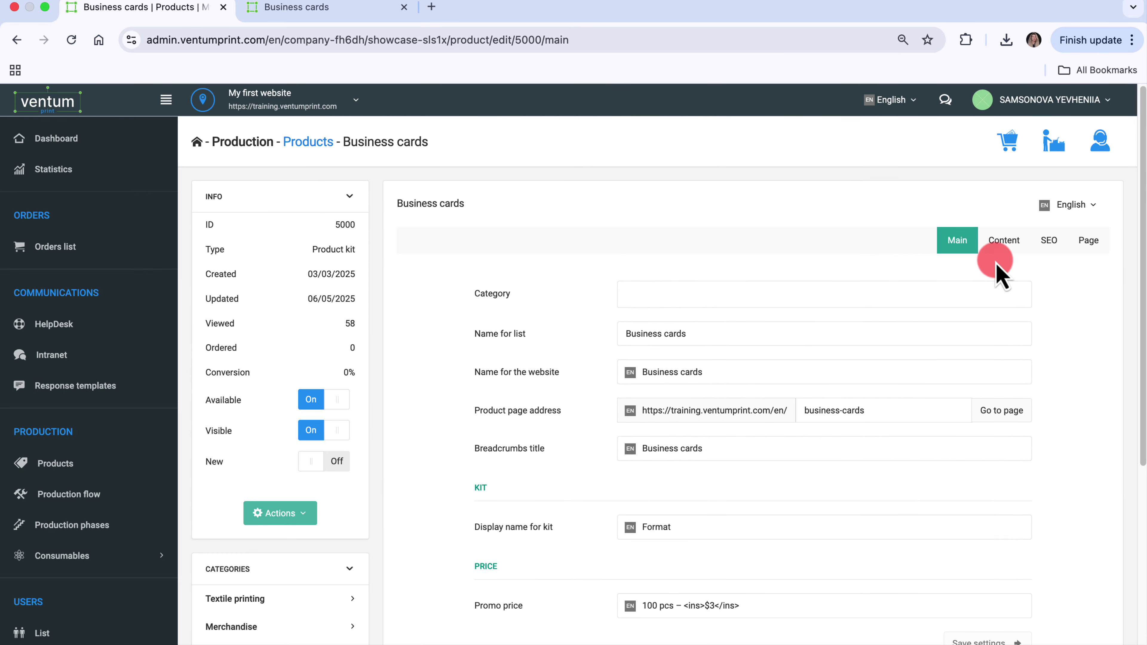
# Review the Business cards product's content settings, from product pictures and description down to the product content sections
pyautogui.click(1005, 246)
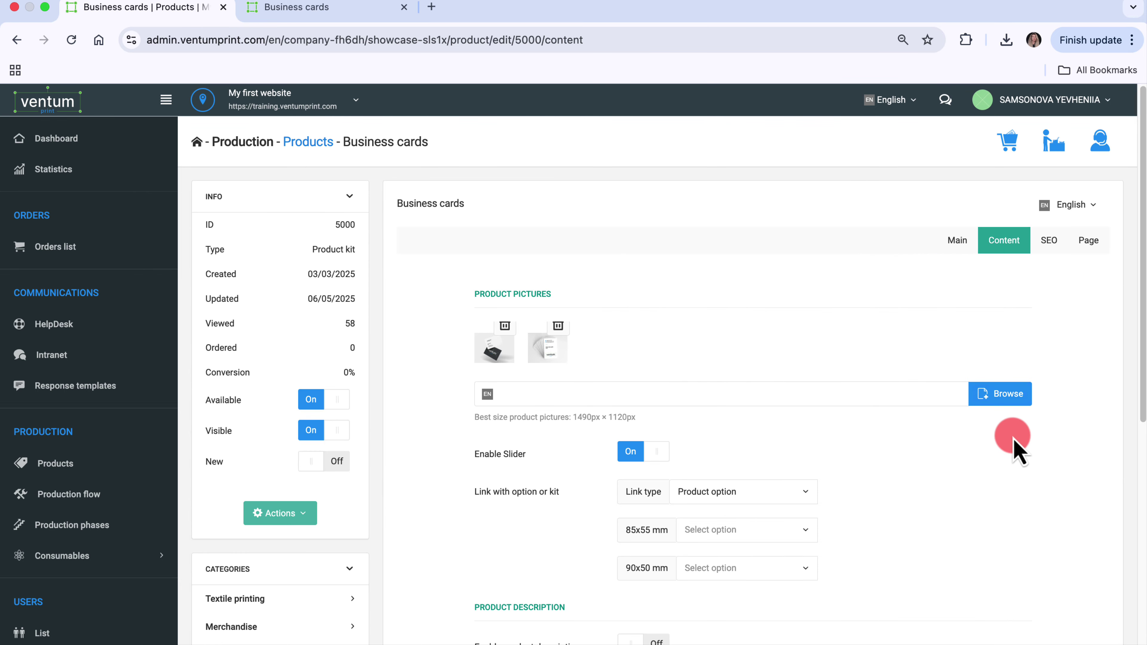
pyautogui.scroll(-9, 1013, 440)
pyautogui.scroll(-3, 1014, 440)
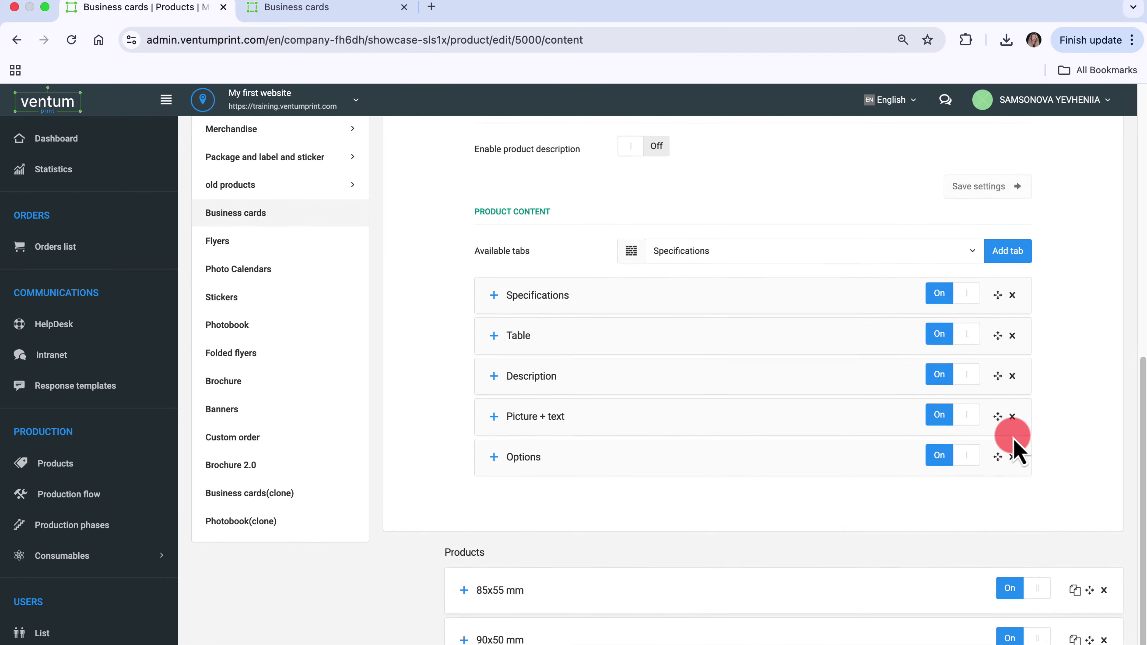
pyautogui.scroll(5, 1015, 441)
pyautogui.scroll(7, 1014, 441)
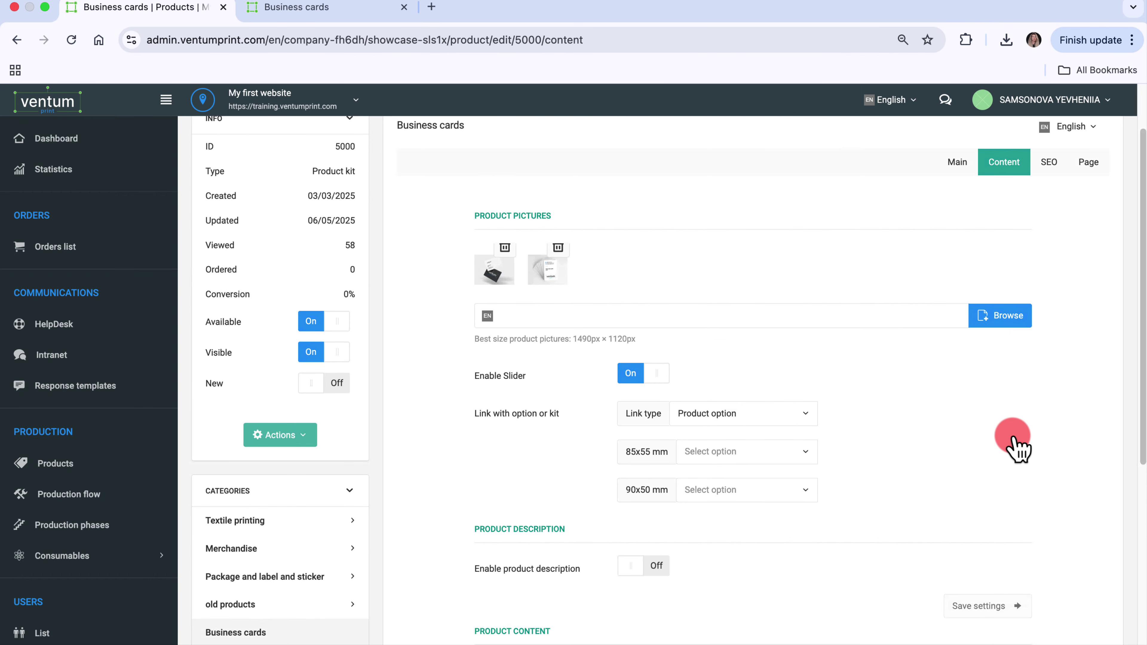
# Review the Business cards product's SEO meta-tags and its product page blocks
pyautogui.click(1053, 242)
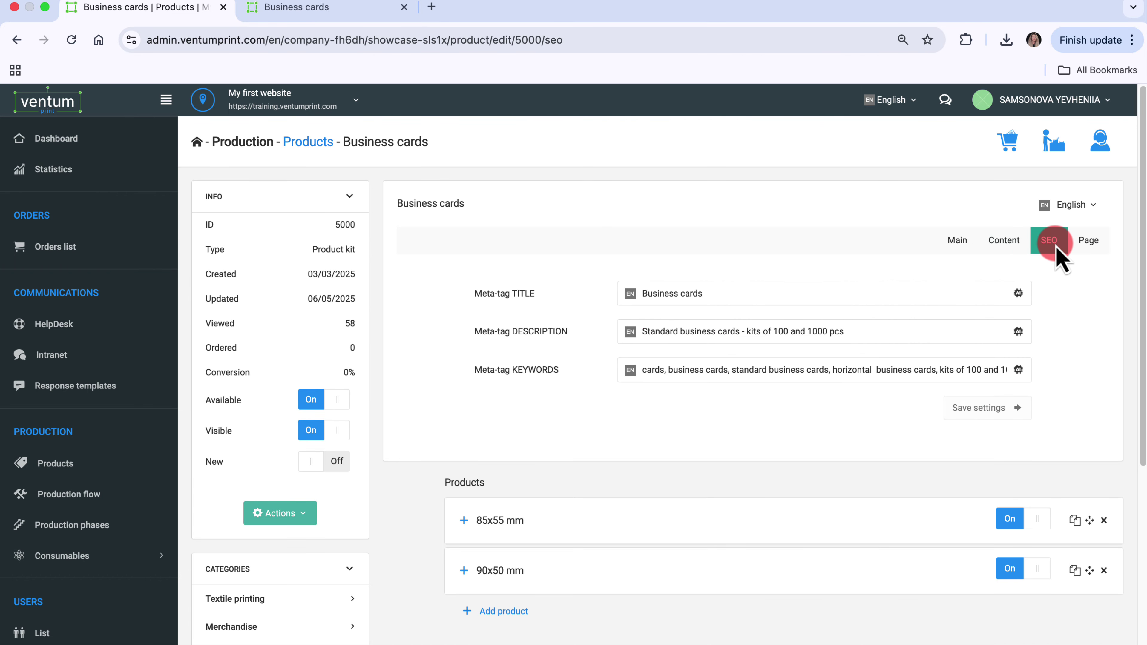
pyautogui.click(1088, 242)
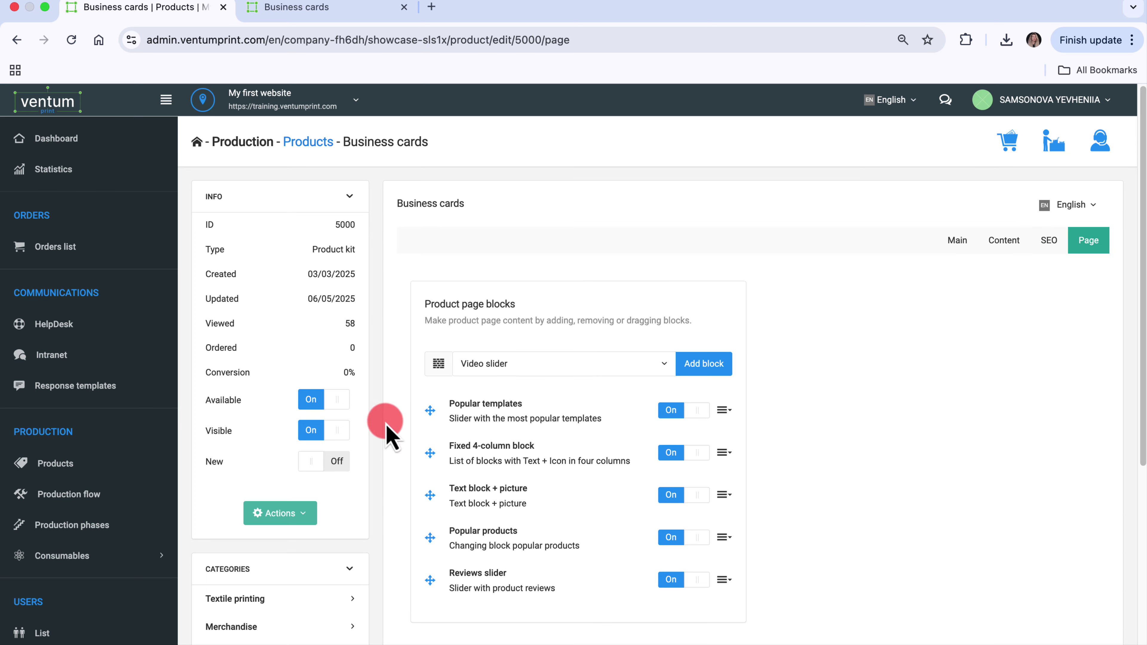
pyautogui.scroll(-10, 100, 519)
pyautogui.scroll(-8, 101, 520)
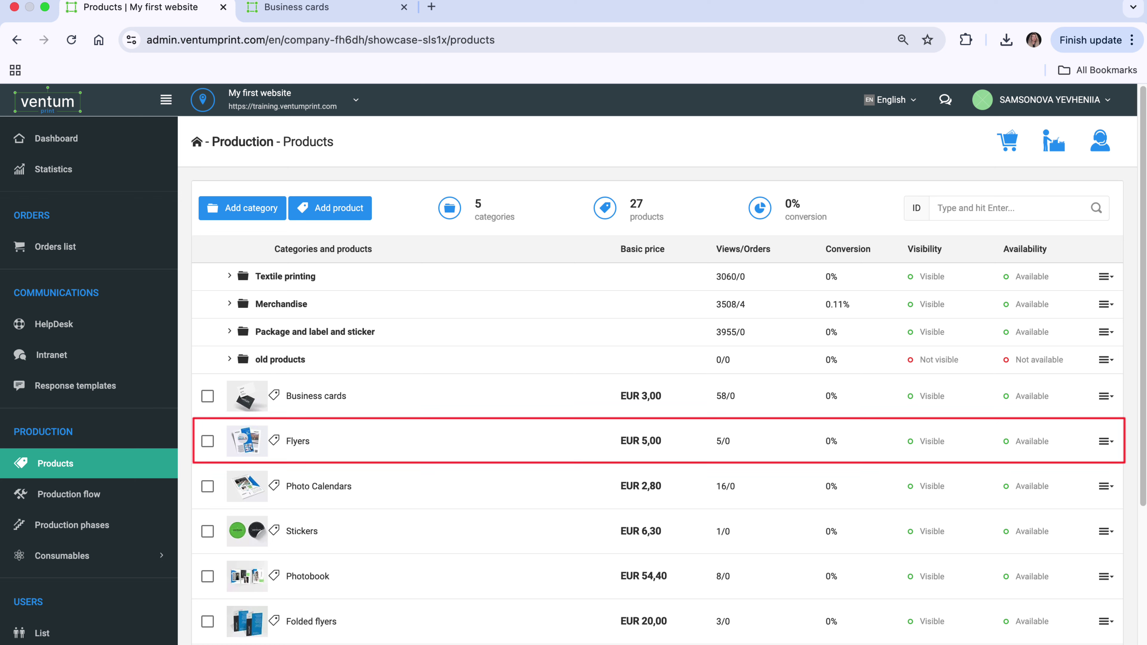
# Expand the Merchandise category in the admin product list and examine the matching product categories in the storefront navigation
pyautogui.click(229, 304)
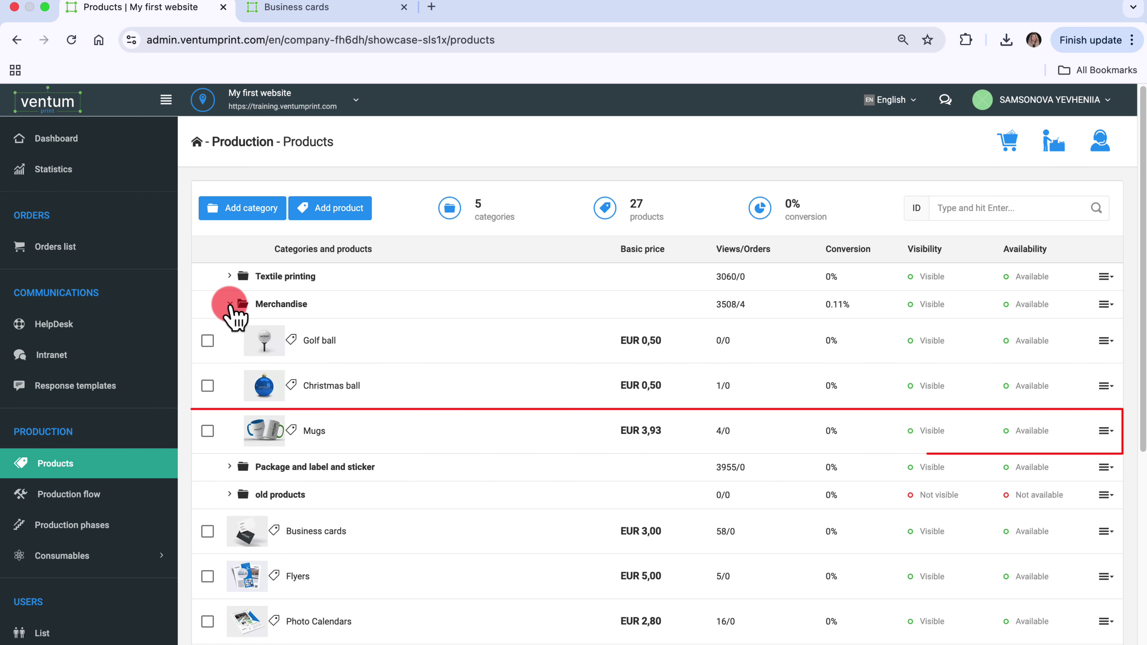
pyautogui.click(628, 149)
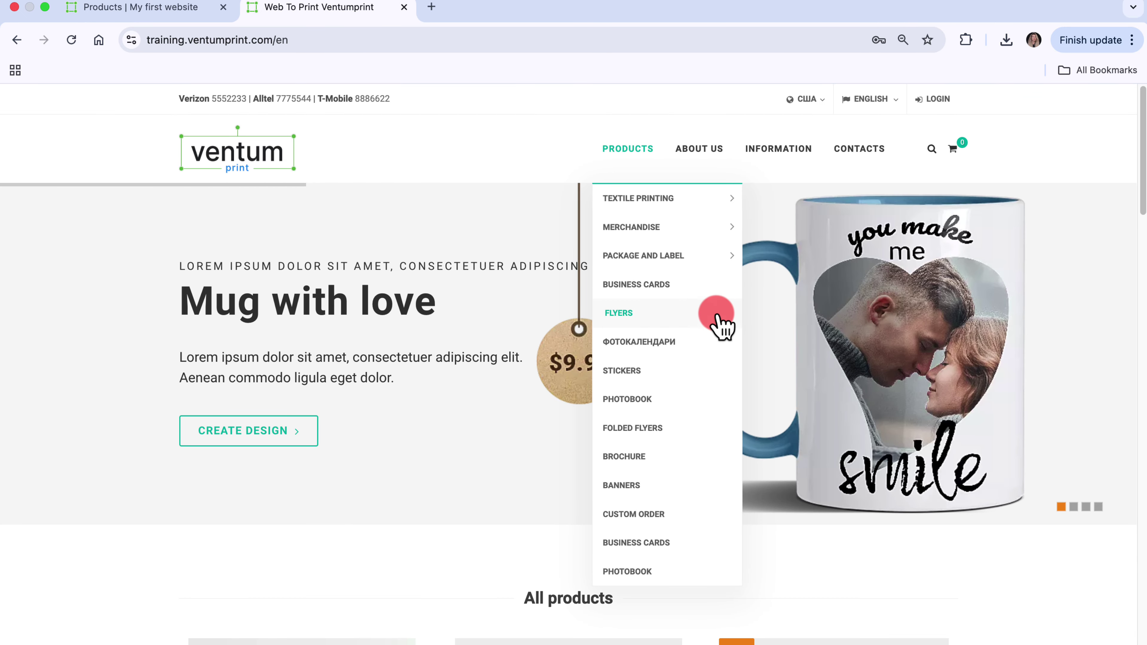
pyautogui.moveTo(728, 232)
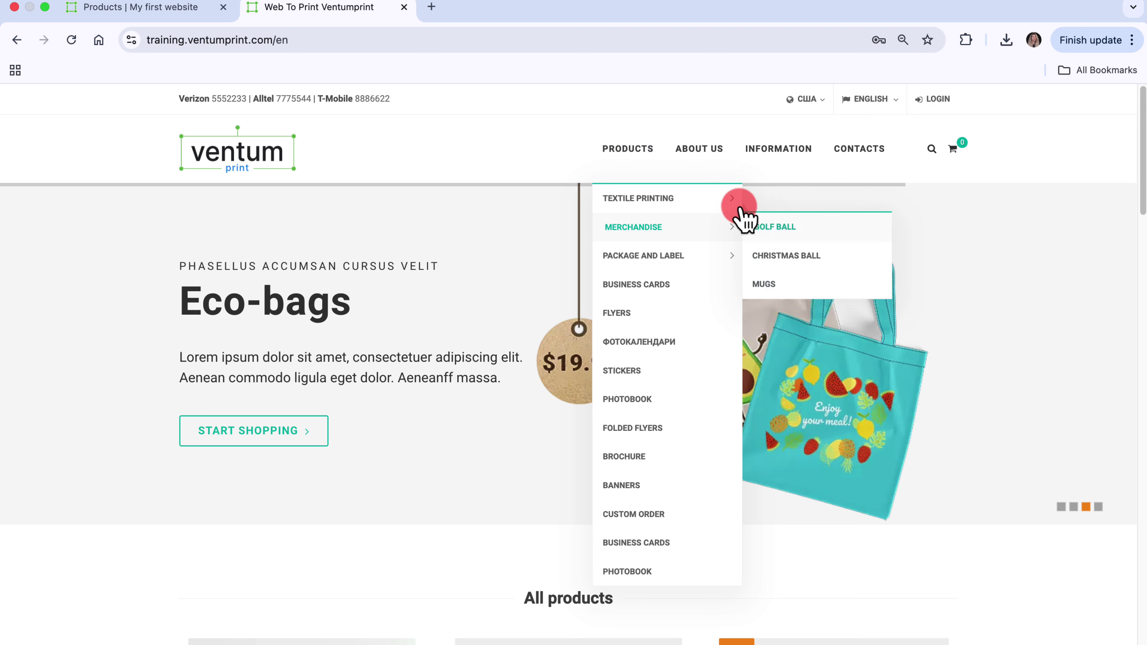
pyautogui.moveTo(728, 200)
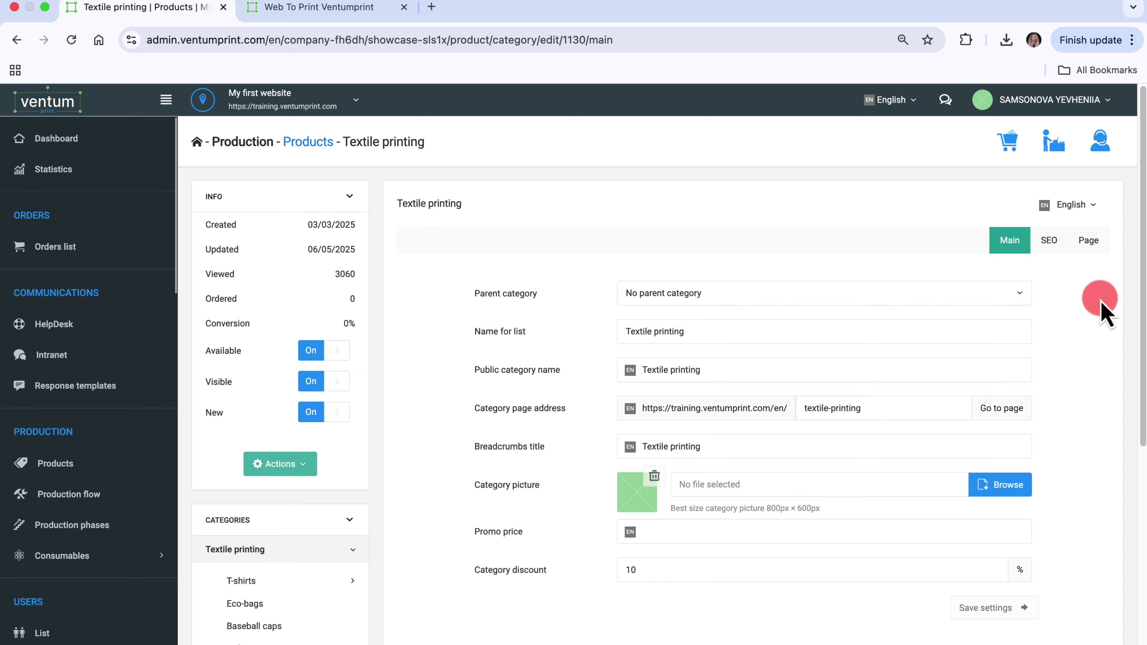
# Check the Textile printing category's SEO settings, and browse that category and its T-shirts subcategory on the storefront
pyautogui.click(1049, 242)
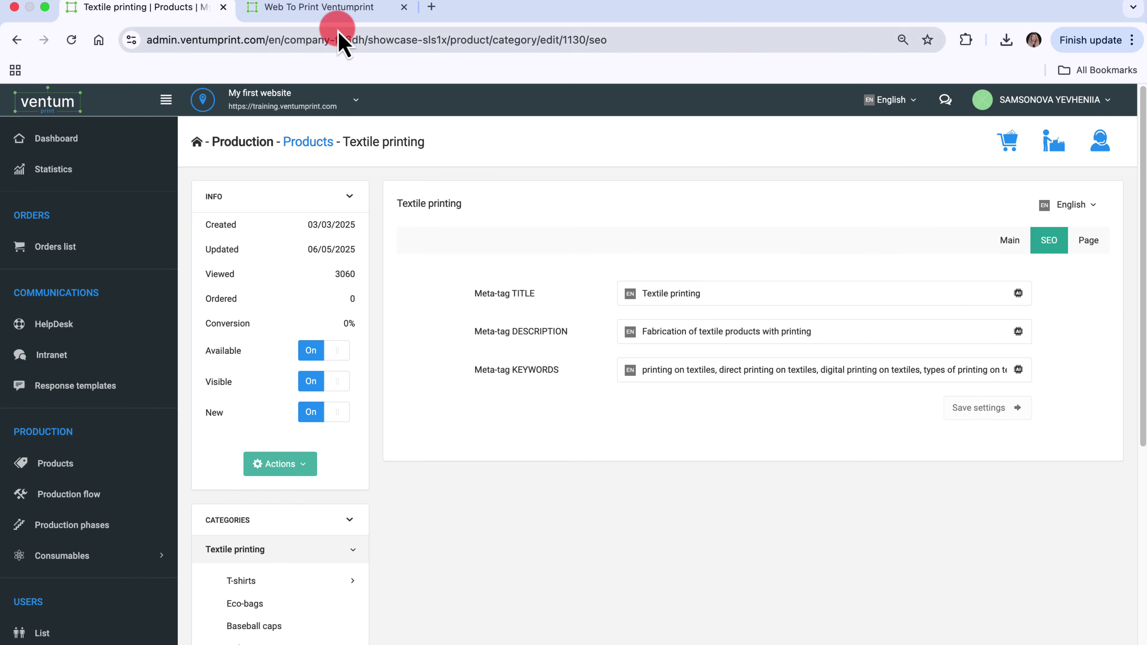
pyautogui.click(305, 18)
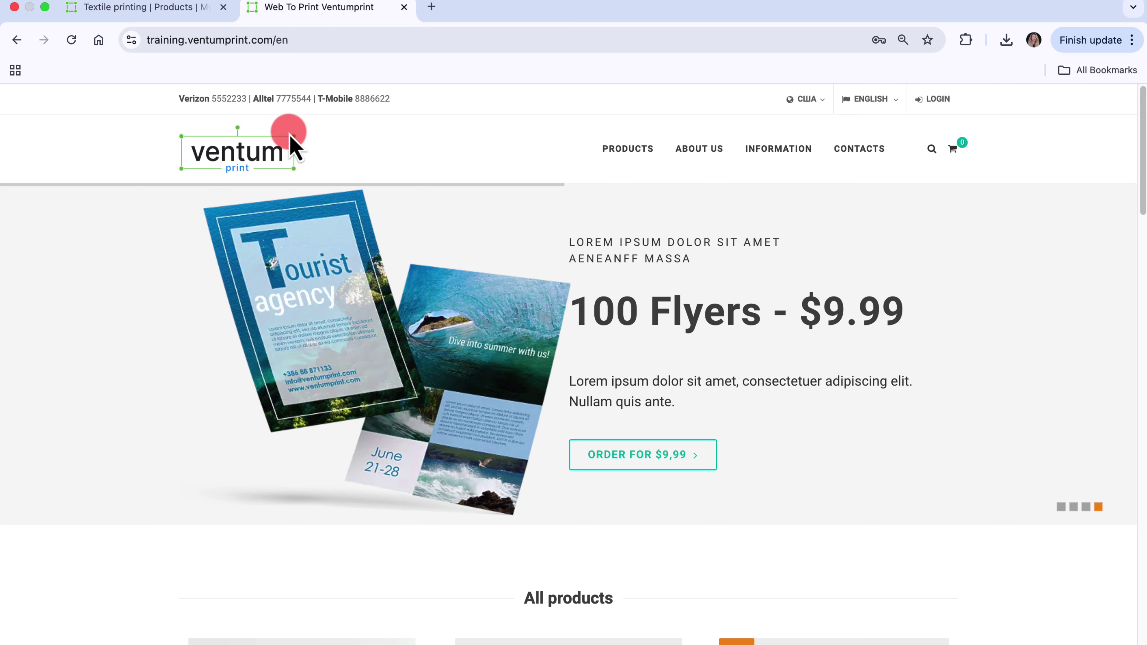
pyautogui.scroll(-10, 320, 435)
pyautogui.scroll(-8, 320, 436)
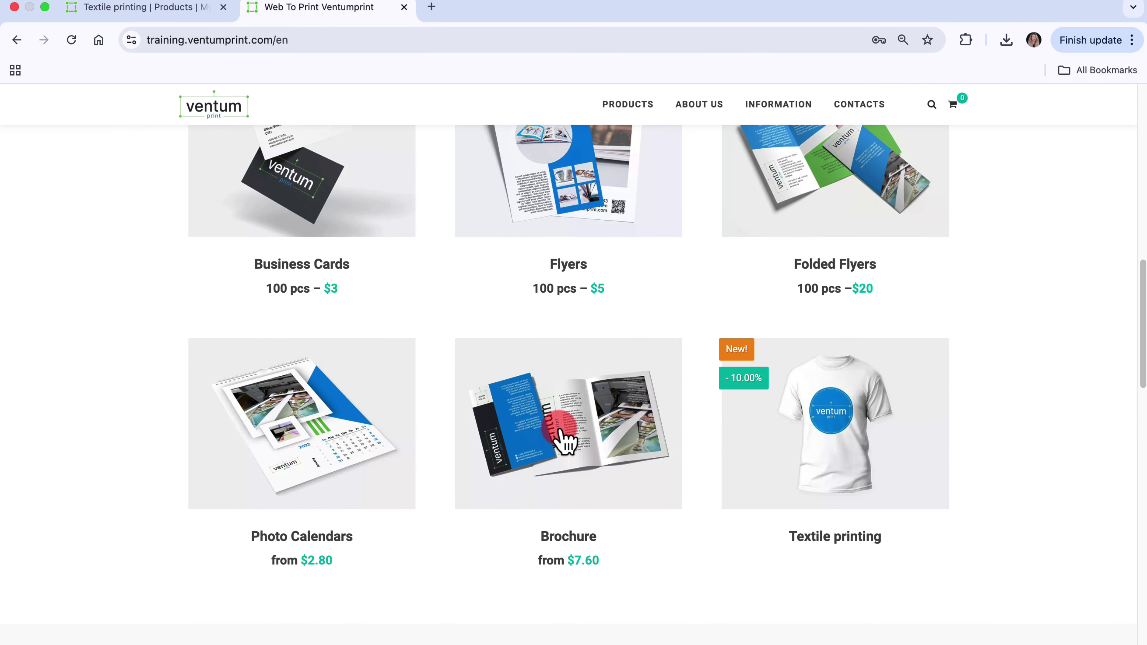
pyautogui.click(818, 432)
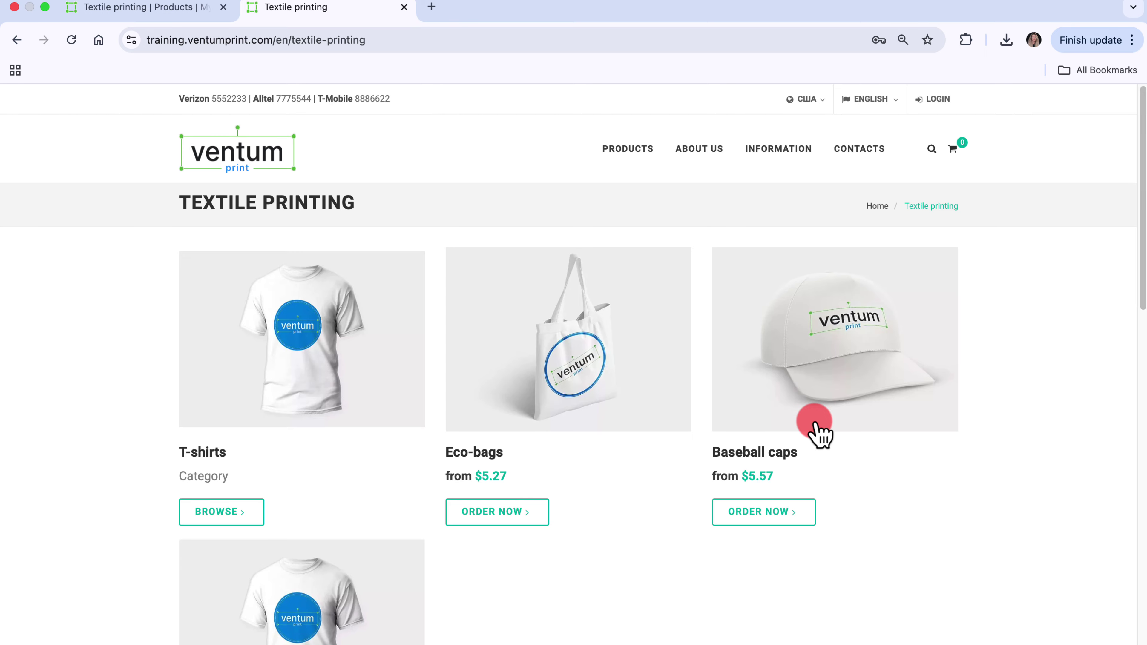
pyautogui.scroll(-3, 818, 433)
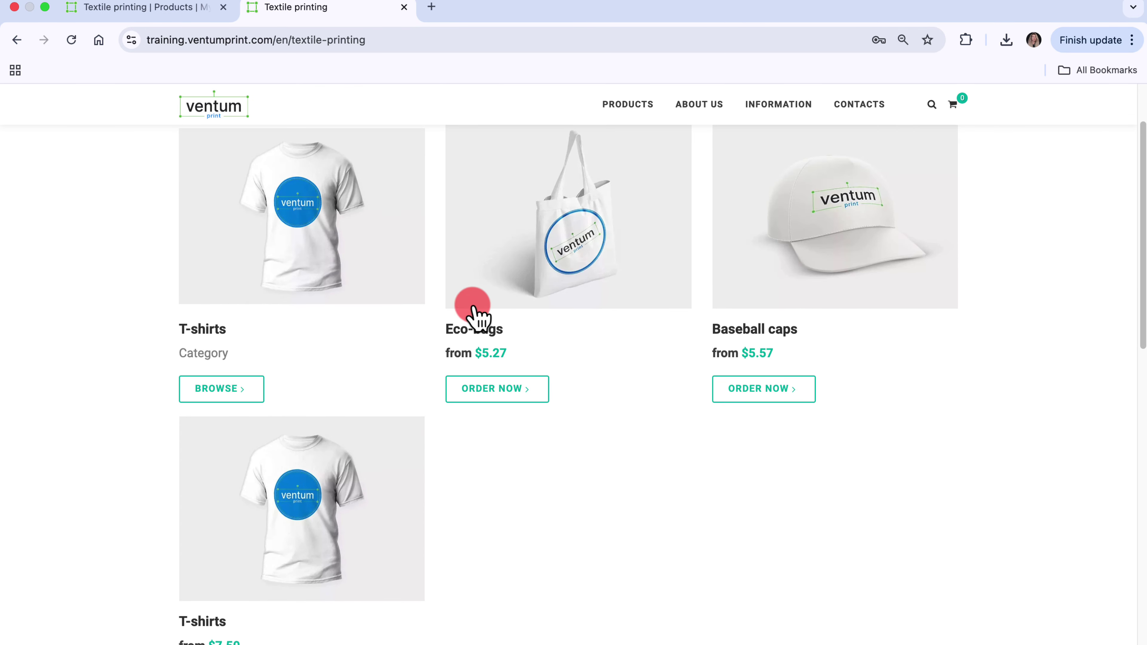
pyautogui.click(355, 276)
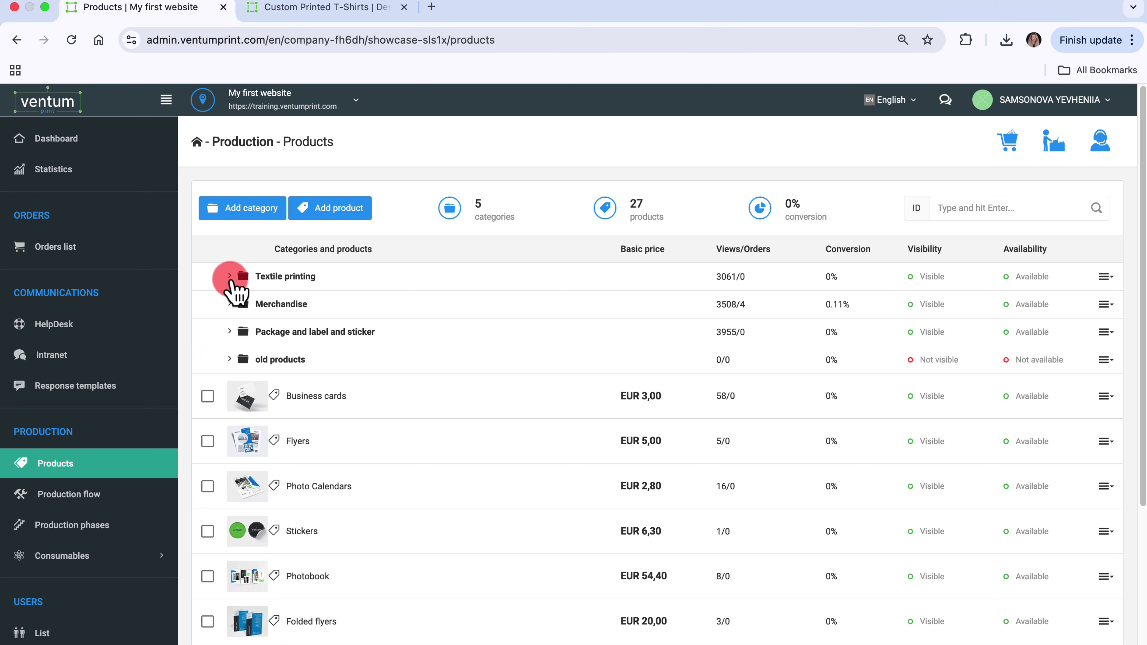
# Expand and collapse the Textile printing category in the admin product list, and show the actions available for it
pyautogui.click(230, 276)
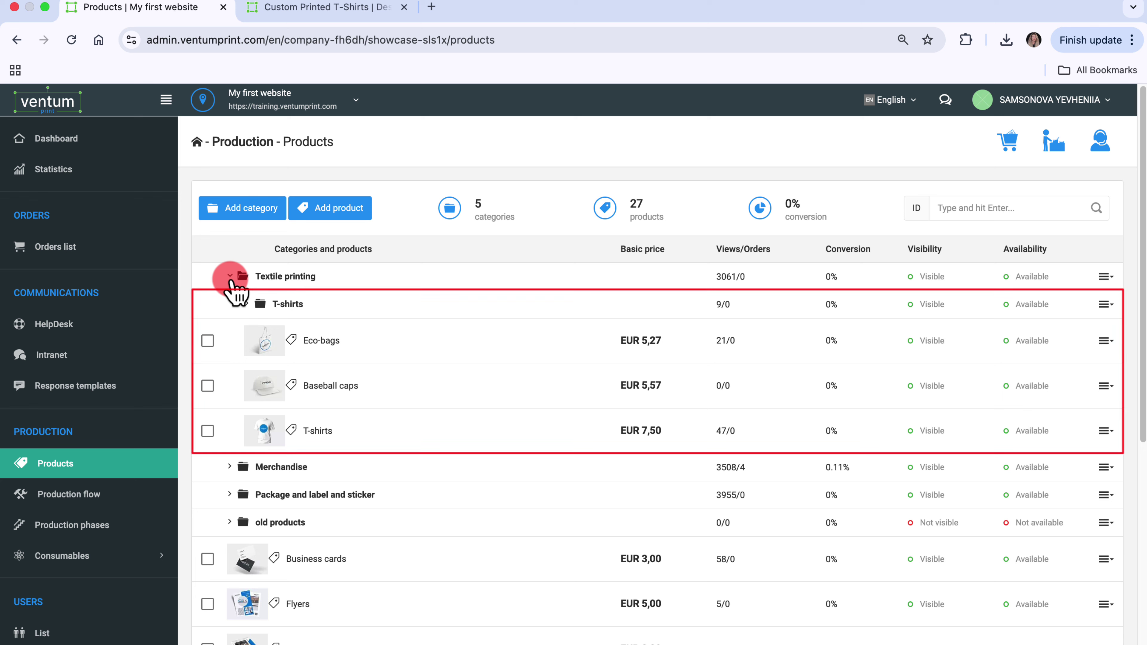
pyautogui.click(230, 276)
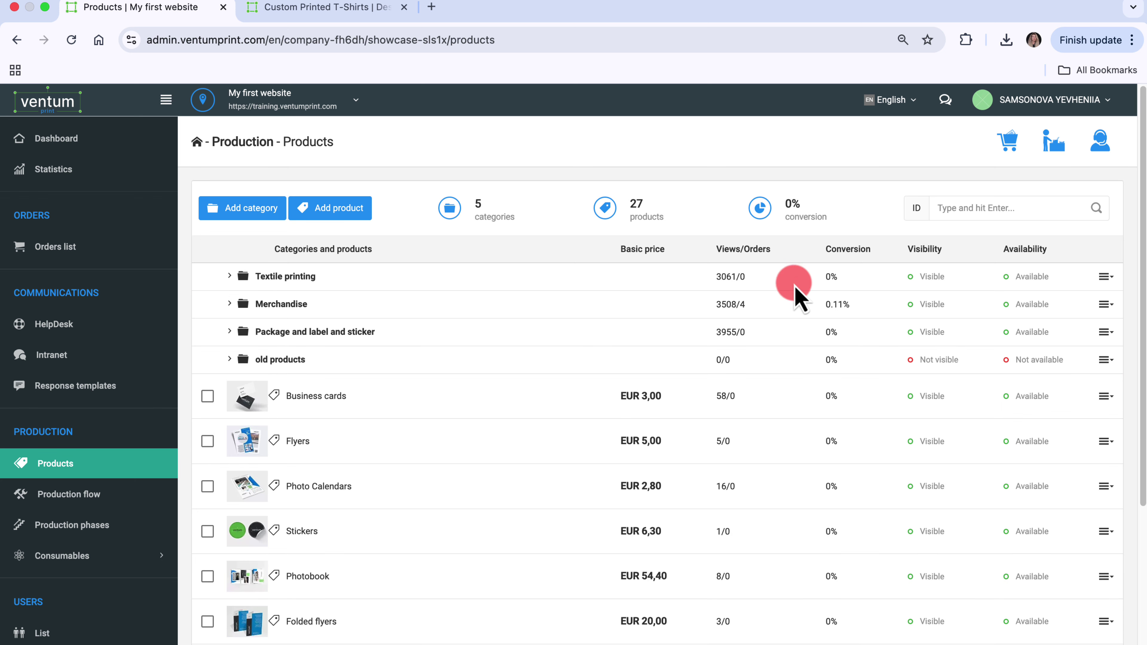
pyautogui.click(1106, 277)
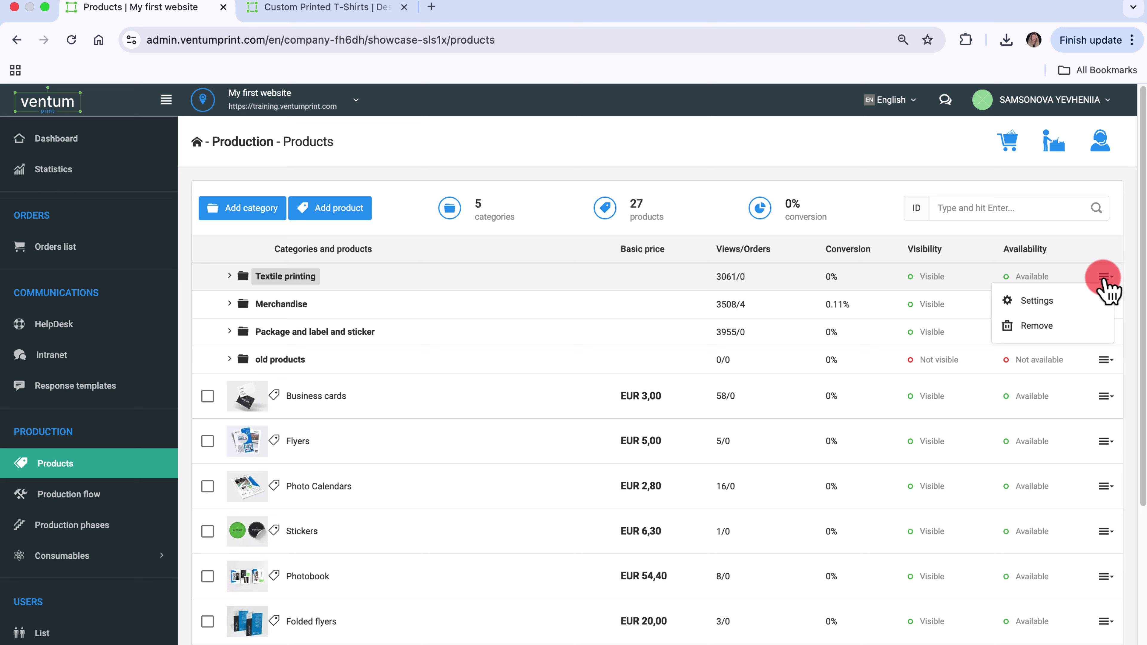
# Switch the admin product list to My second website and return to My first website
pyautogui.click(356, 100)
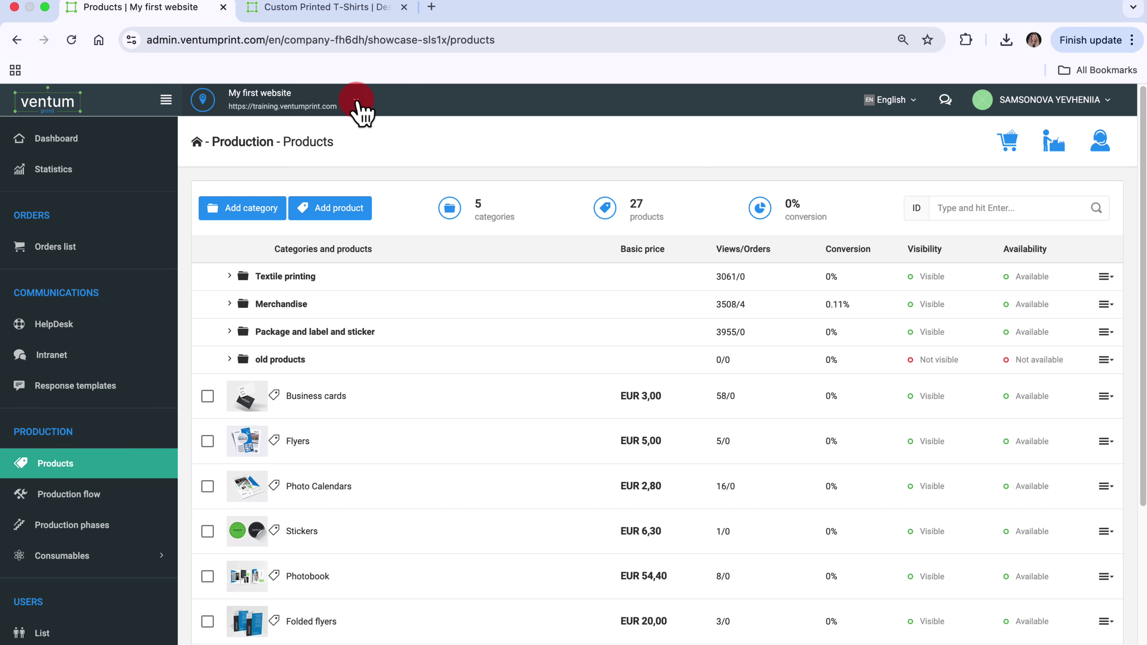
pyautogui.click(356, 101)
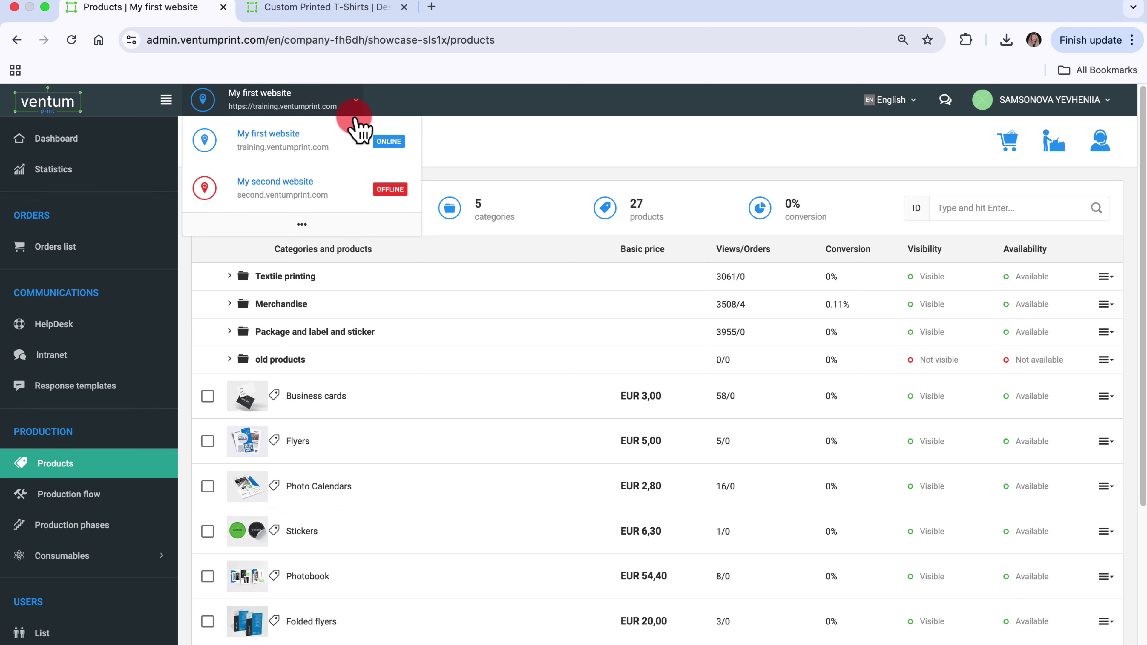
pyautogui.click(342, 188)
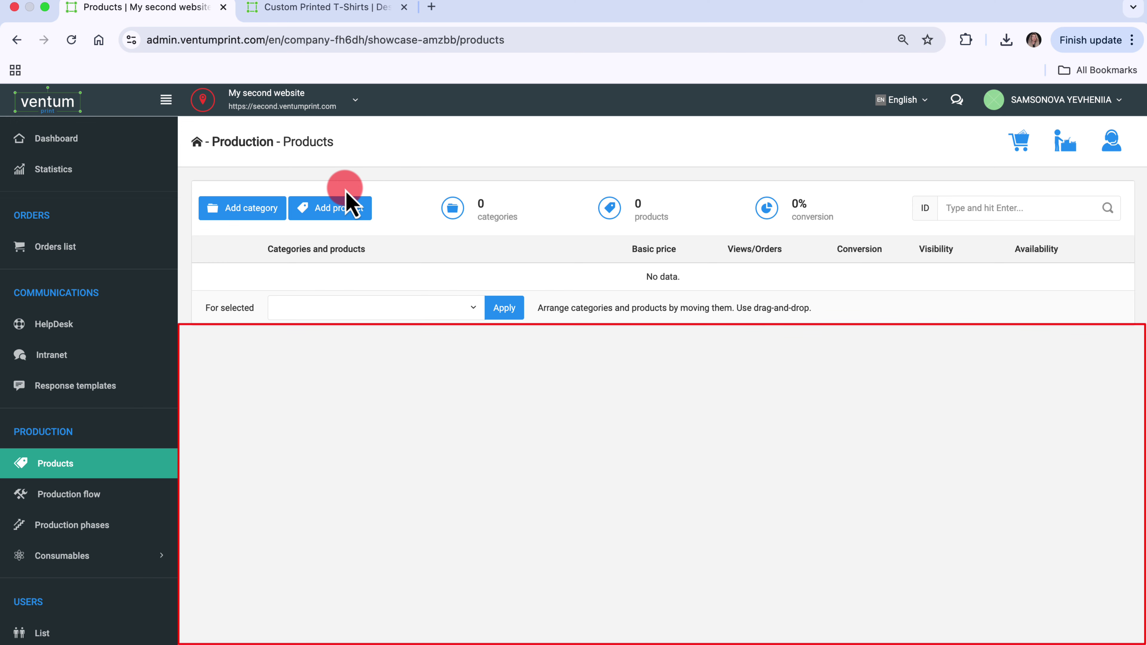
pyautogui.click(358, 101)
pyautogui.click(359, 141)
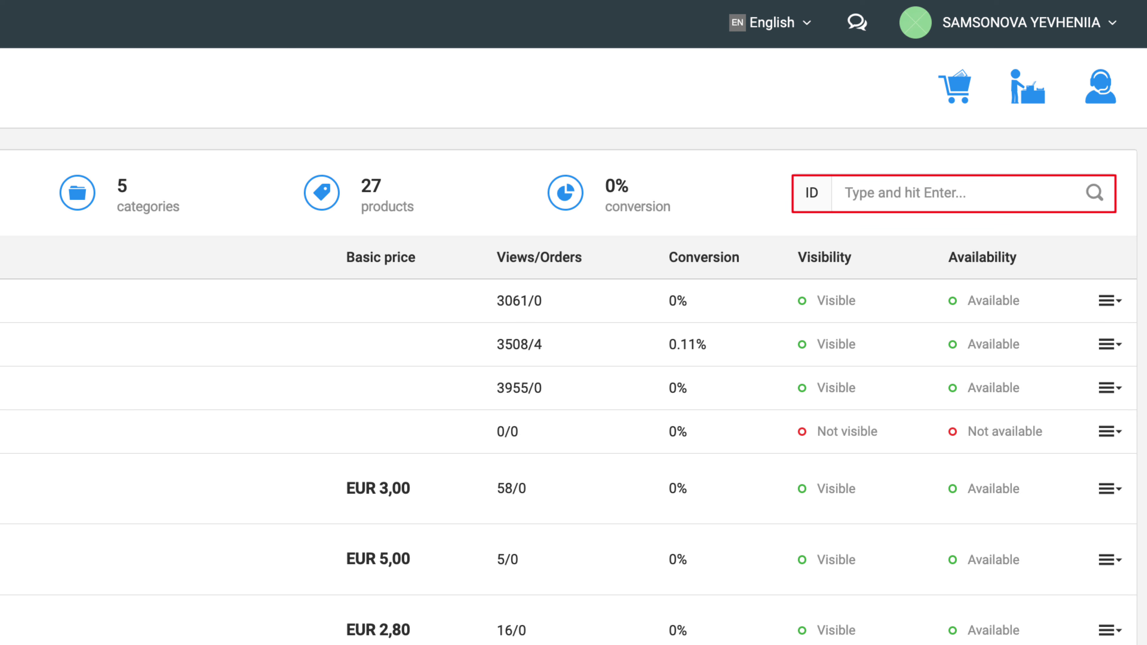
pyautogui.click(0, 488)
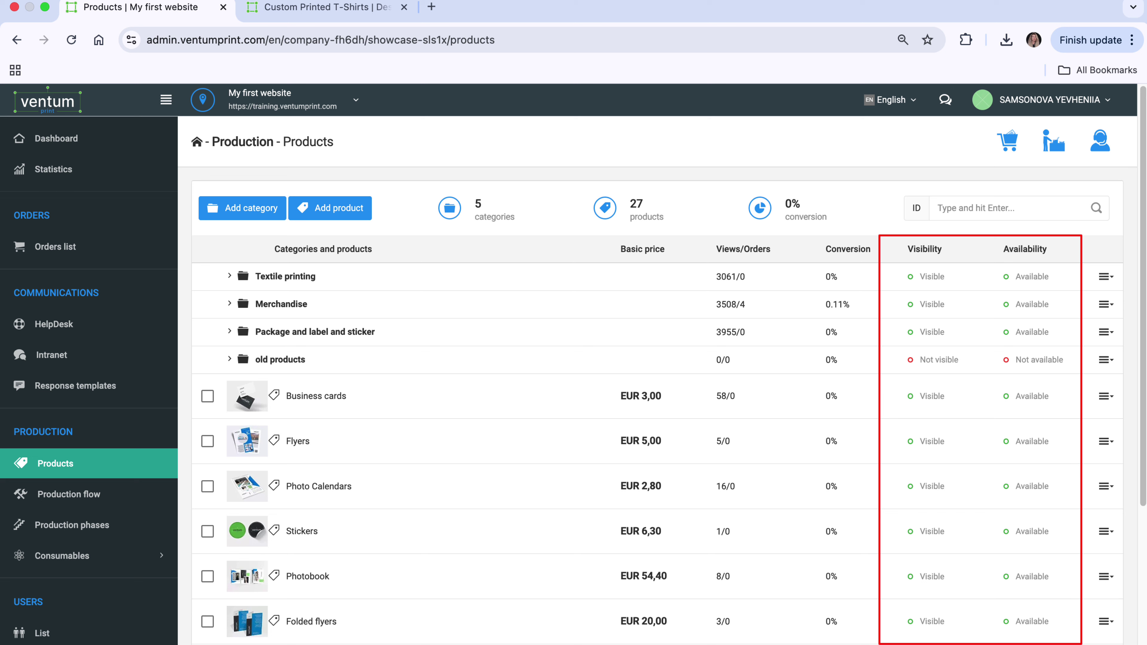
# Show the actions available for the Business cards product in the admin product list
pyautogui.click(1103, 397)
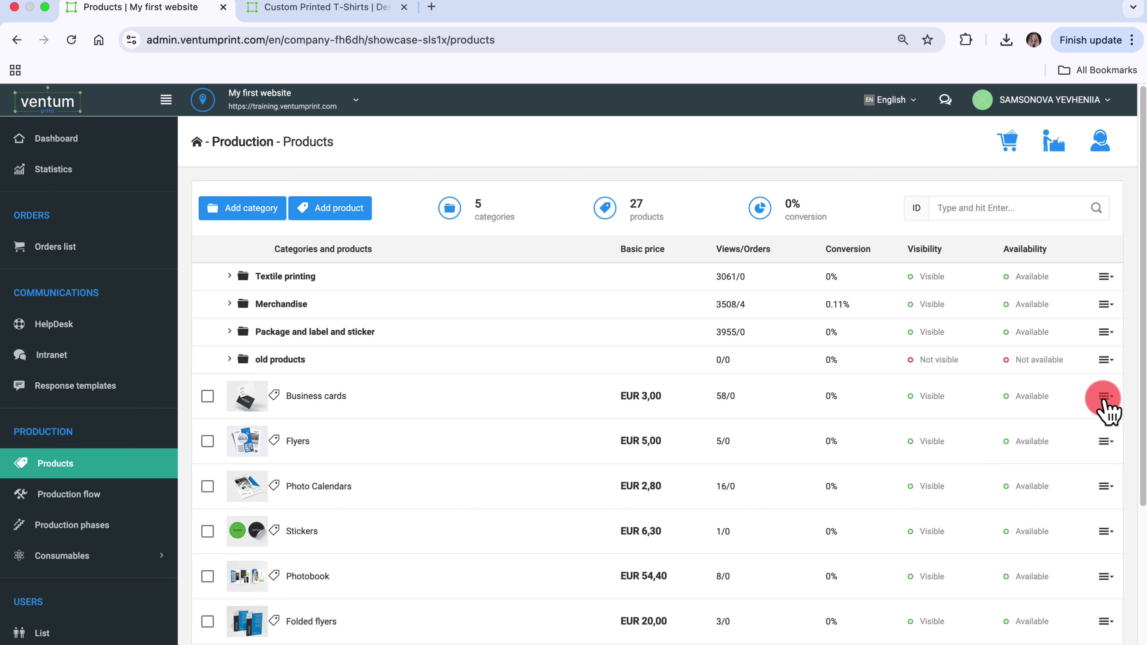
pyautogui.click(1103, 396)
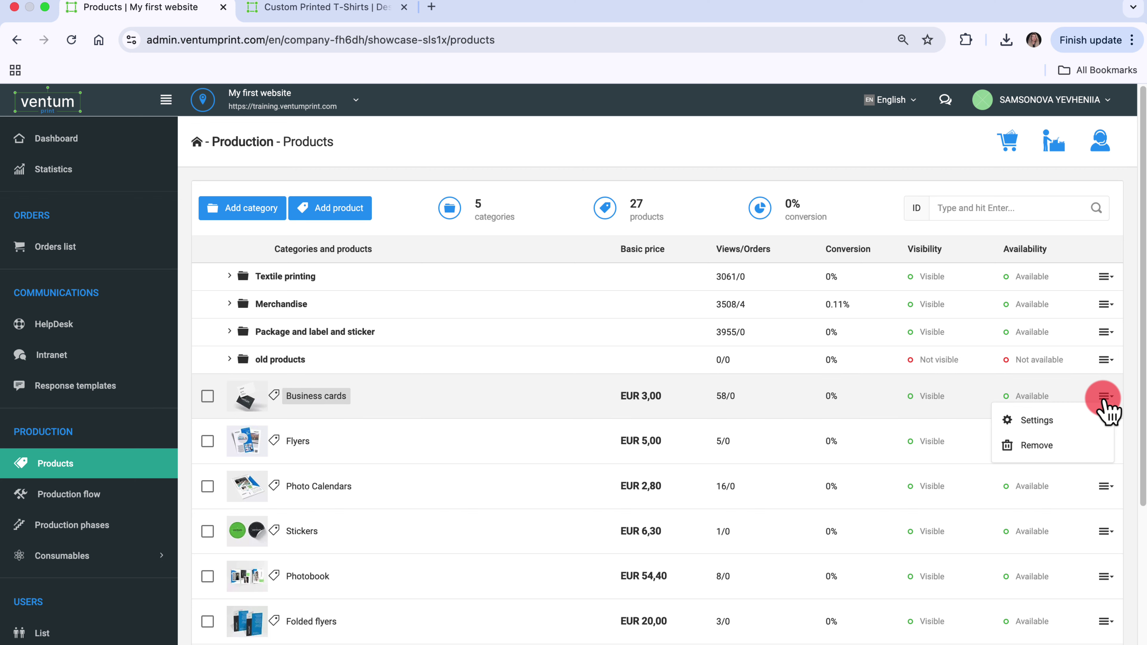
pyautogui.click(1102, 420)
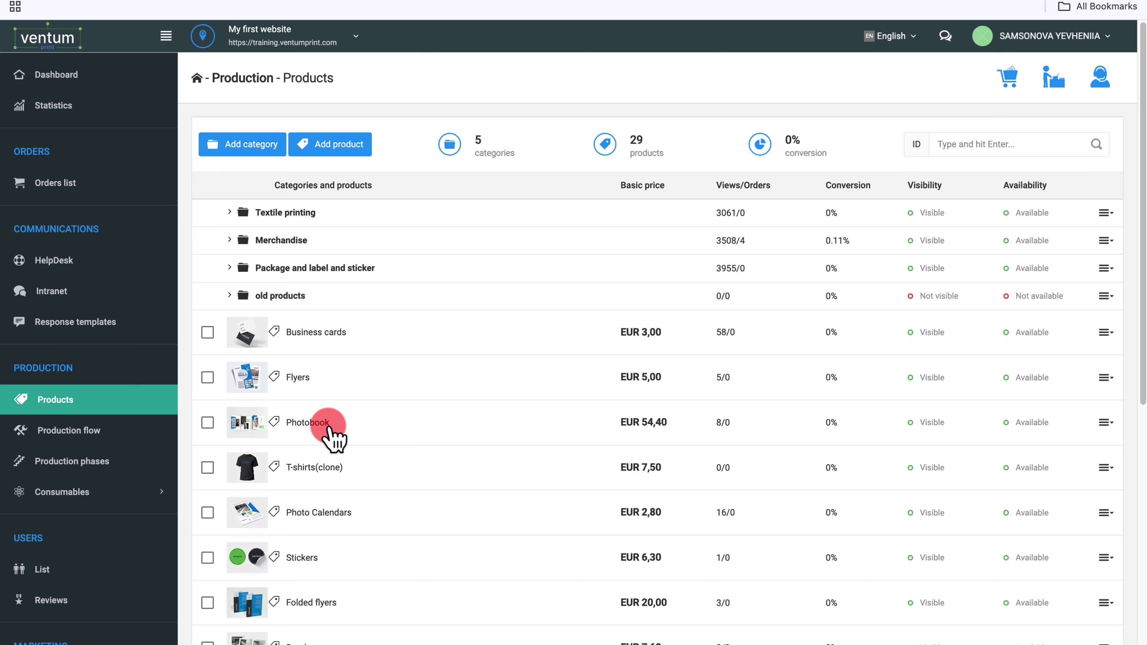
# Move the Photobook product above Business cards in the admin list and check the product order on the storefront
pyautogui.moveTo(333, 434); pyautogui.dragTo(341, 326)
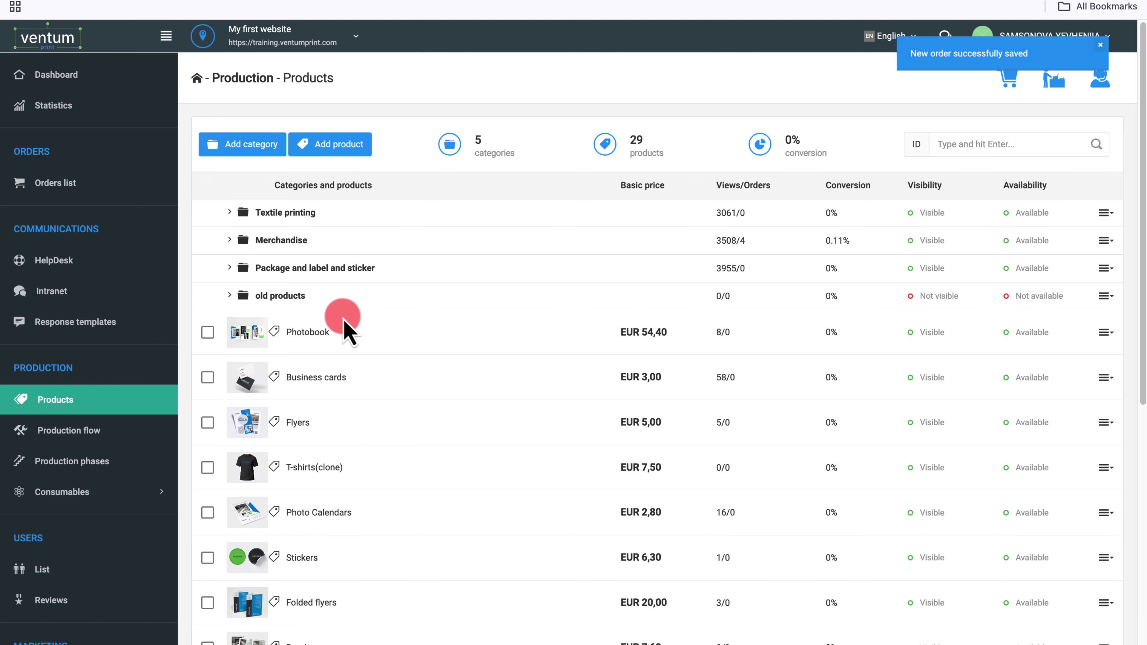
pyautogui.click(208, 42)
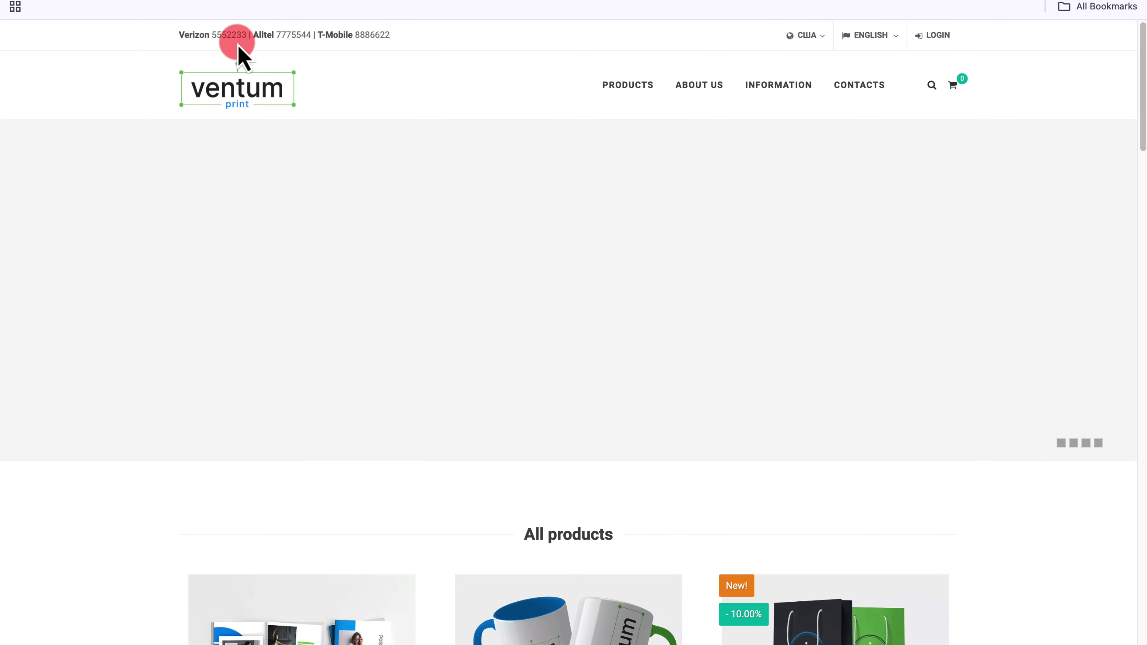
pyautogui.moveTo(614, 93)
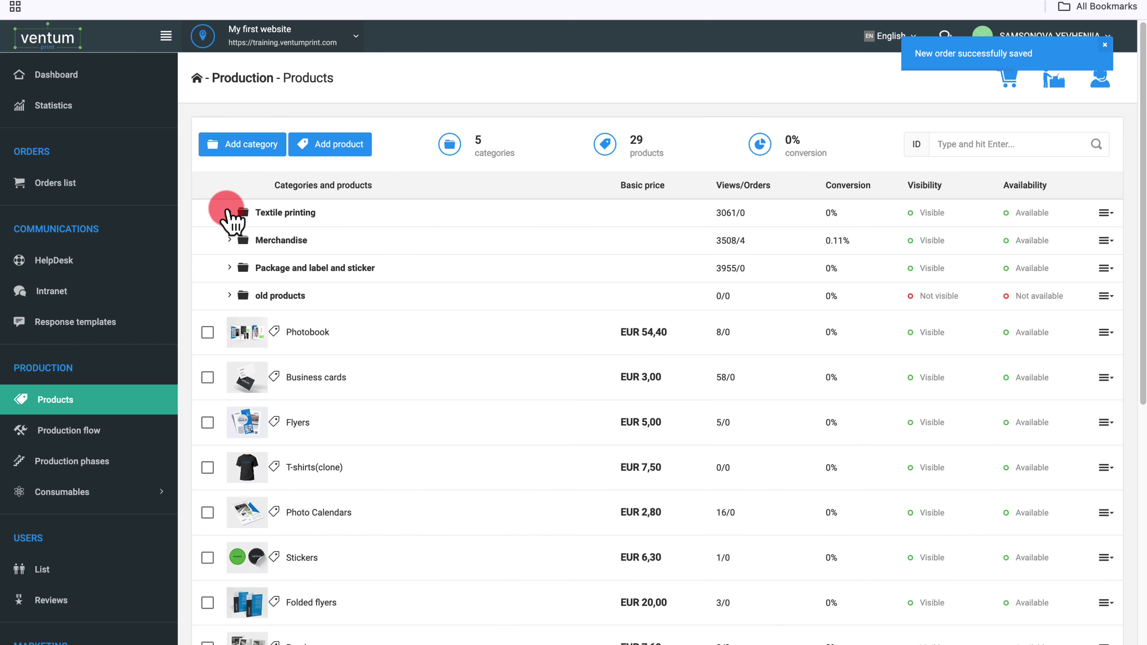
# Move Baseball caps above Eco-bags within the Textile printing category, and collapse the category
pyautogui.click(229, 211)
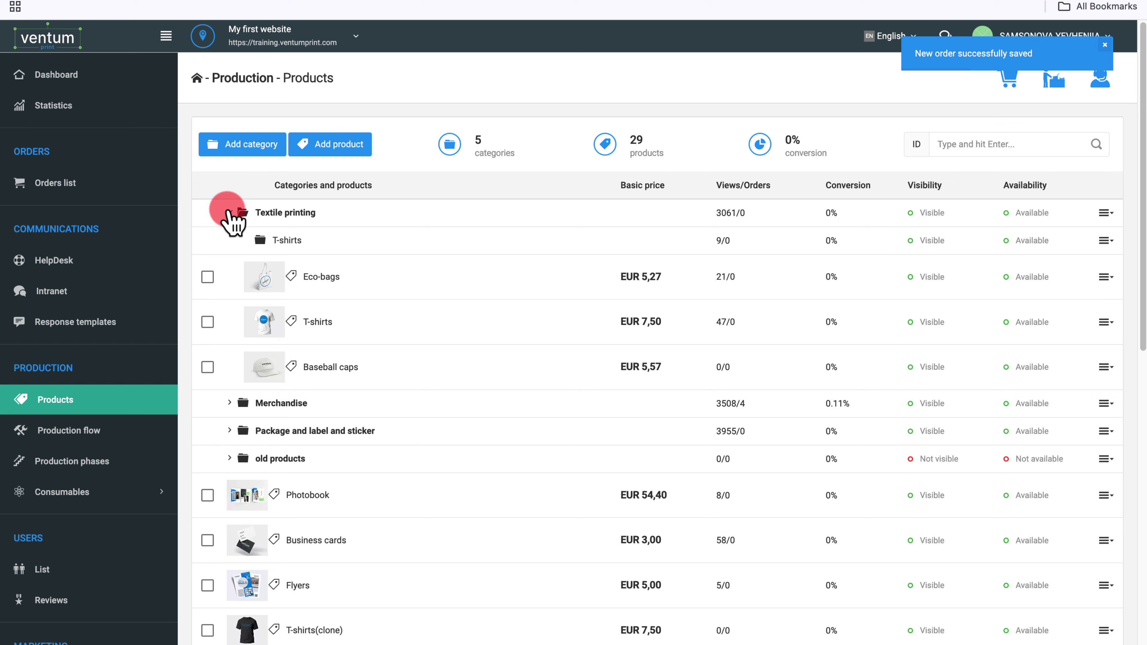
pyautogui.click(350, 368)
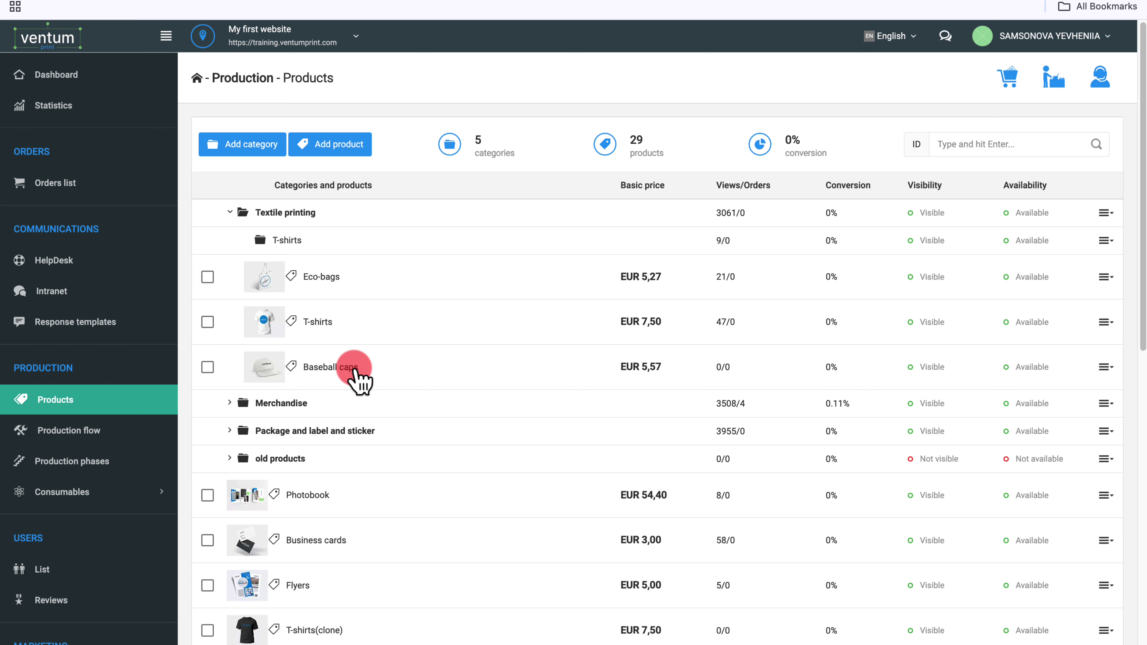
pyautogui.moveTo(355, 369); pyautogui.dragTo(351, 271)
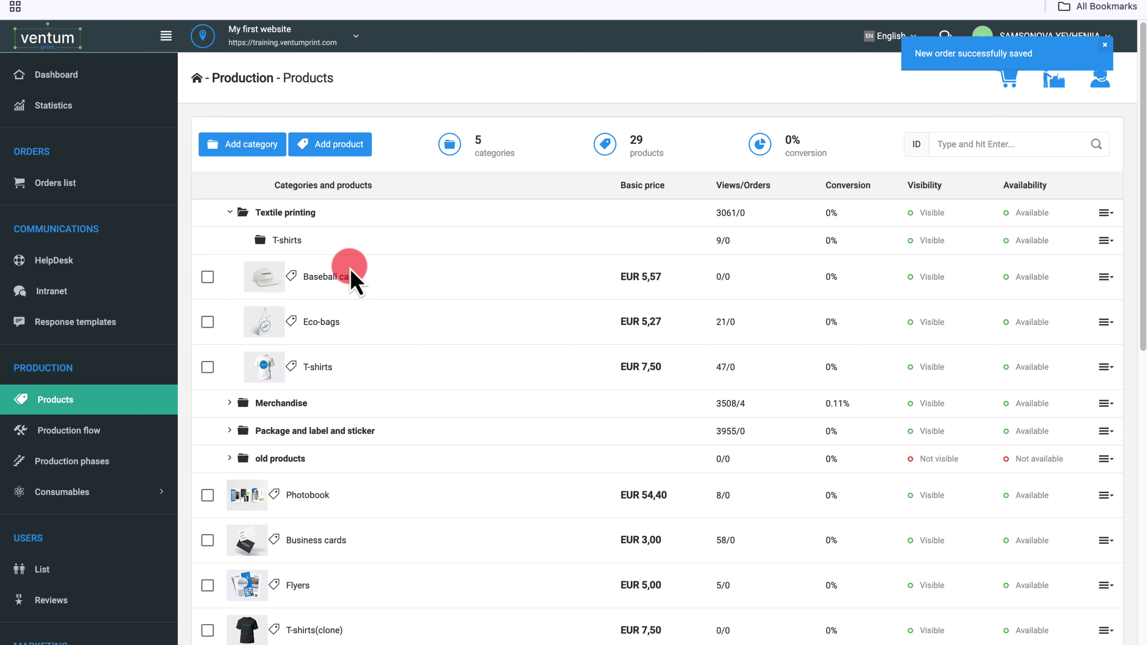
pyautogui.click(229, 212)
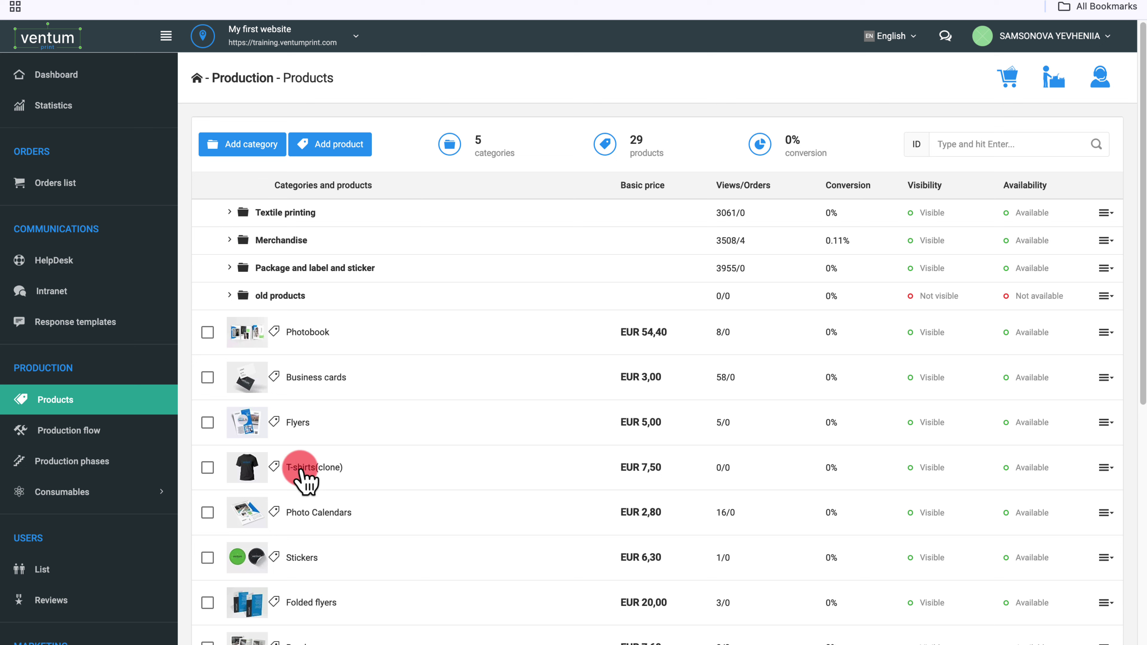
# Move the T-shirts(clone) product into the Textile printing category between Eco-bags and T-shirts, and collapse the category
pyautogui.moveTo(300, 474); pyautogui.dragTo(289, 218)
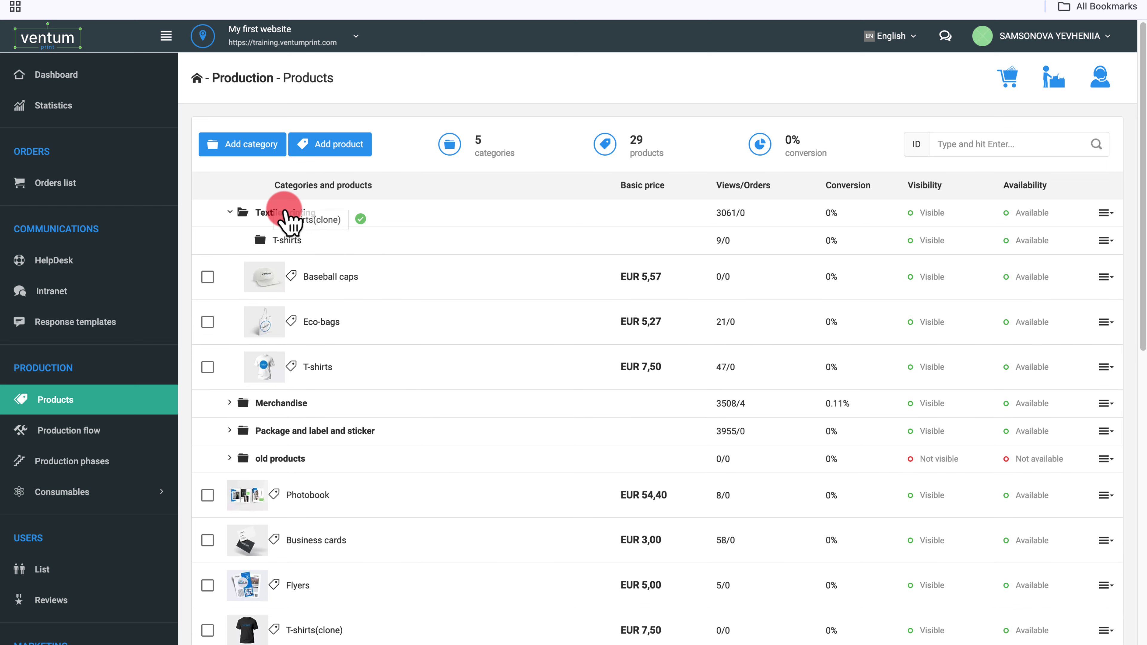
pyautogui.moveTo(288, 218); pyautogui.dragTo(333, 348)
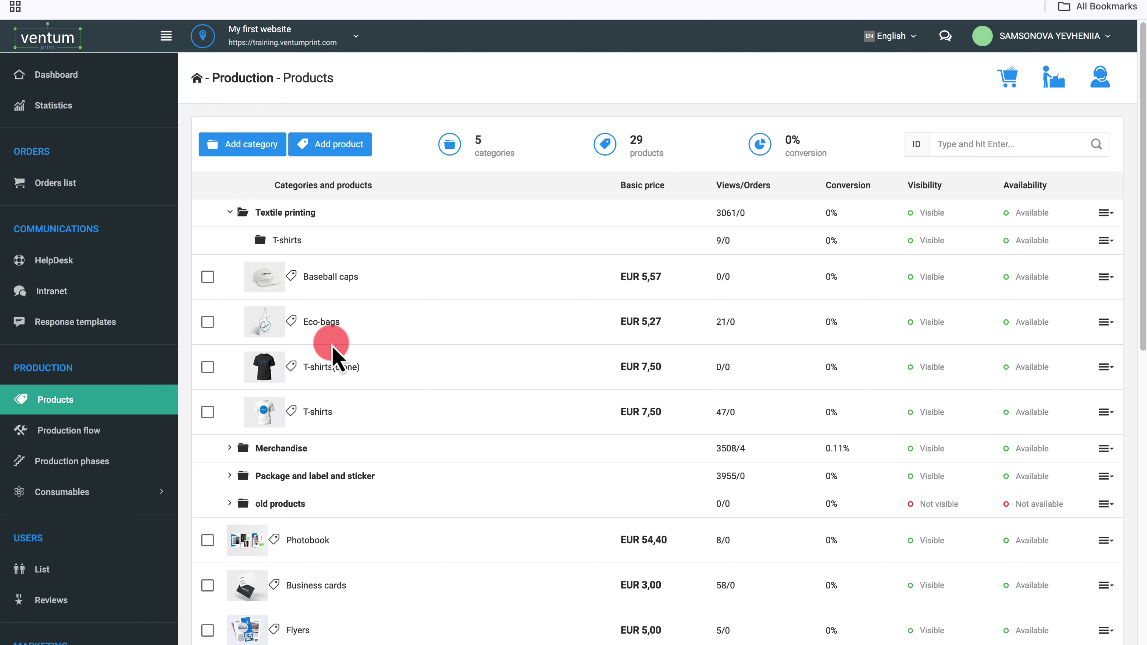
pyautogui.click(229, 212)
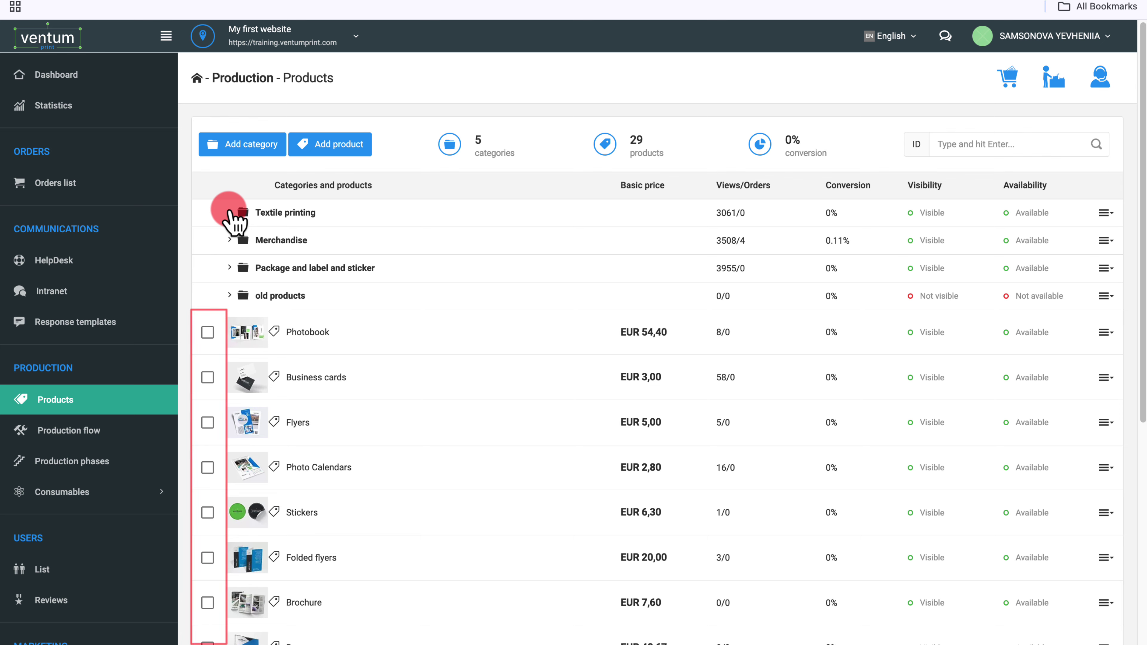
# Clone the Brochure 2.0 product within My first website, and show the actions available for Brochure(clone) in the list
pyautogui.scroll(-8, 235, 220)
pyautogui.click(212, 397)
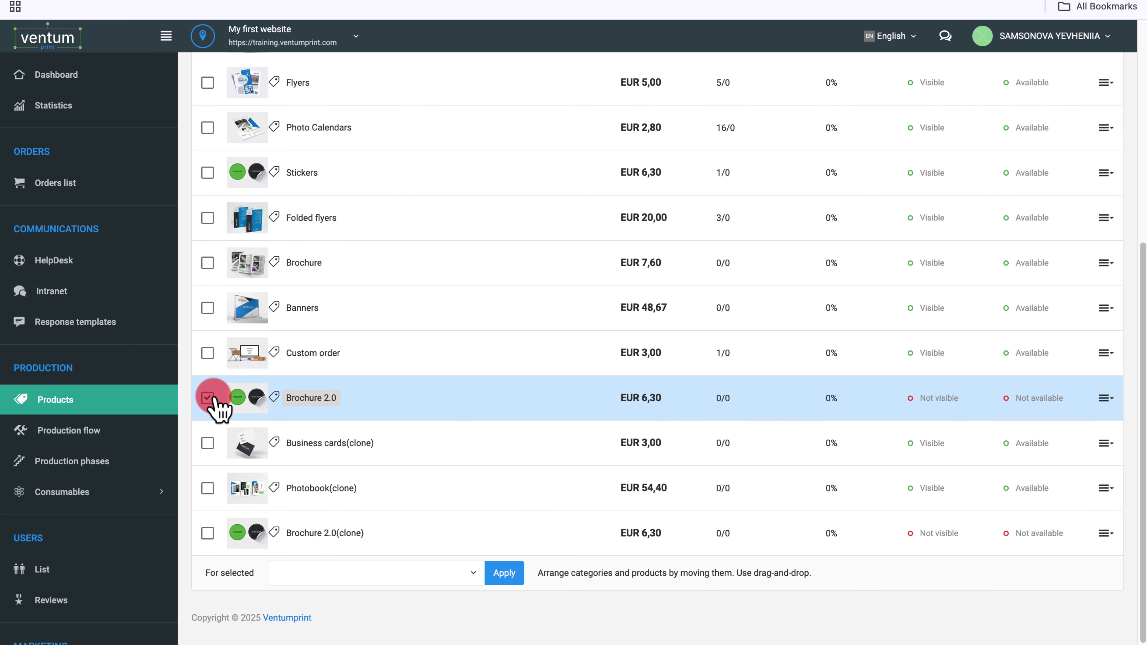
pyautogui.click(472, 574)
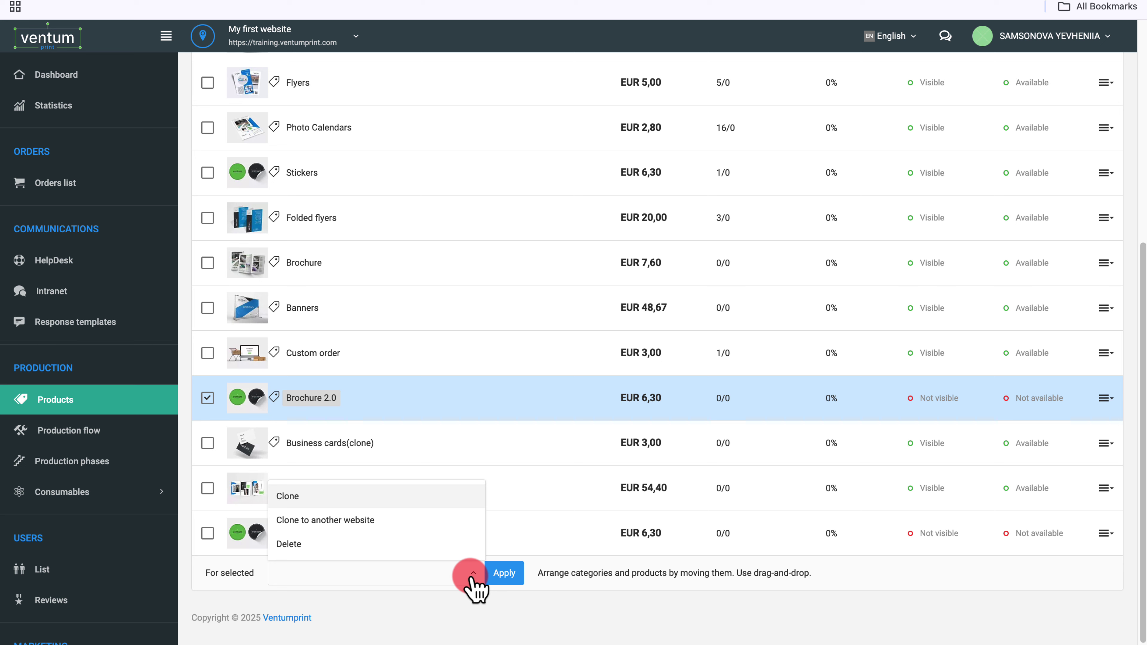
pyautogui.click(474, 498)
pyautogui.click(504, 573)
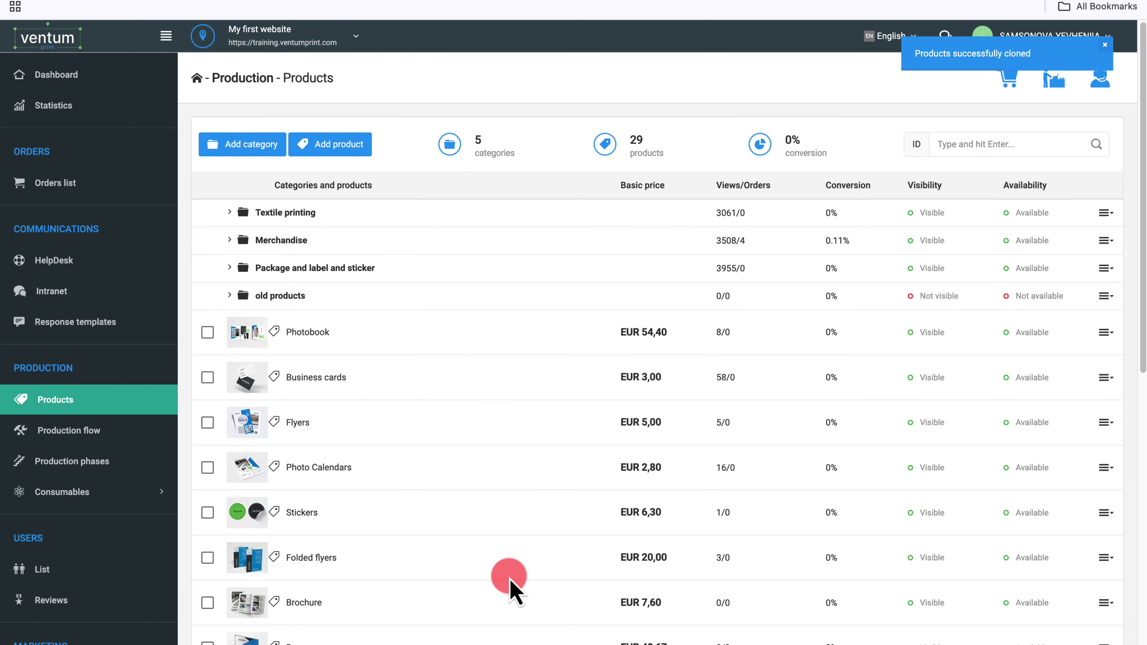
pyautogui.scroll(-10, 509, 583)
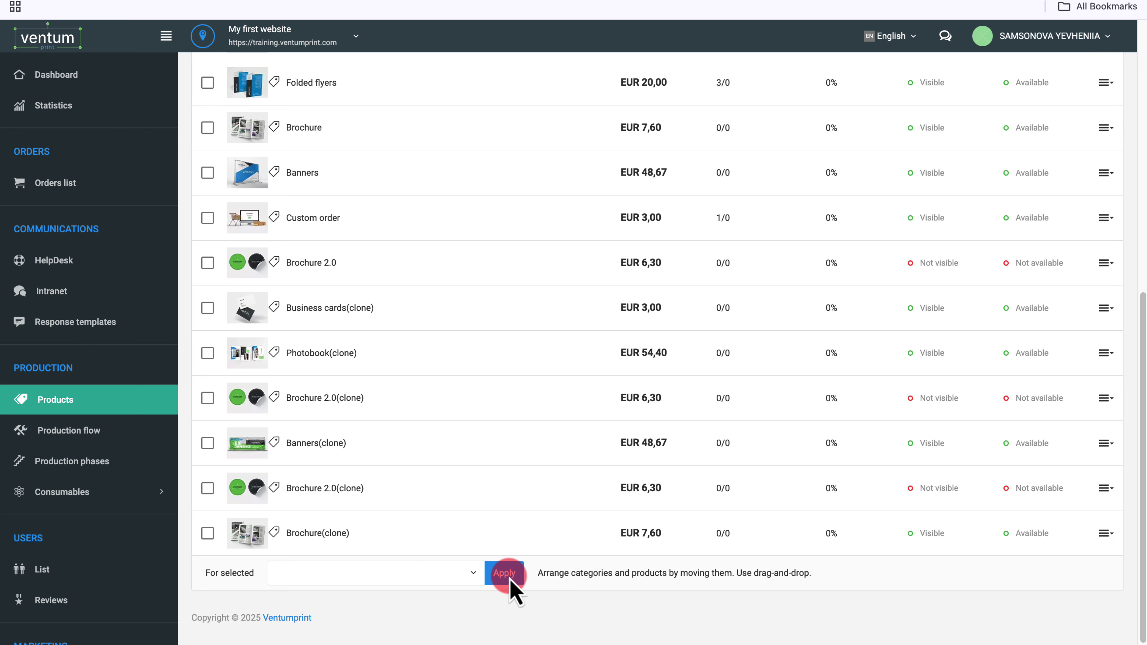
pyautogui.click(1103, 534)
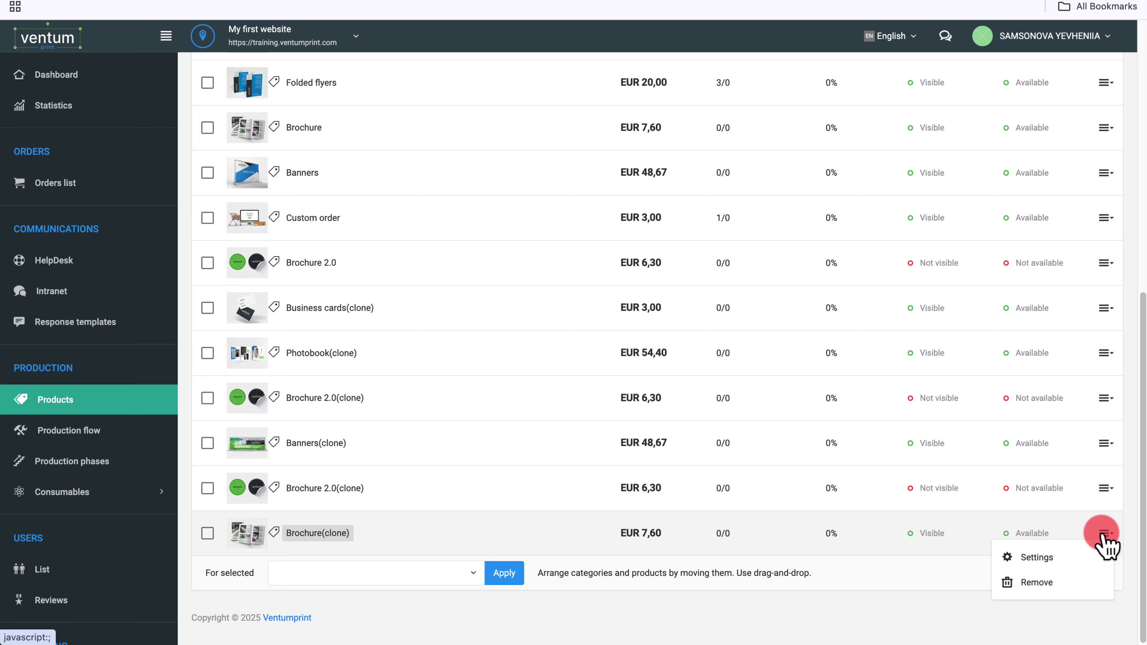
# Clone the Banners product to My second website and open that website's product list
pyautogui.click(207, 173)
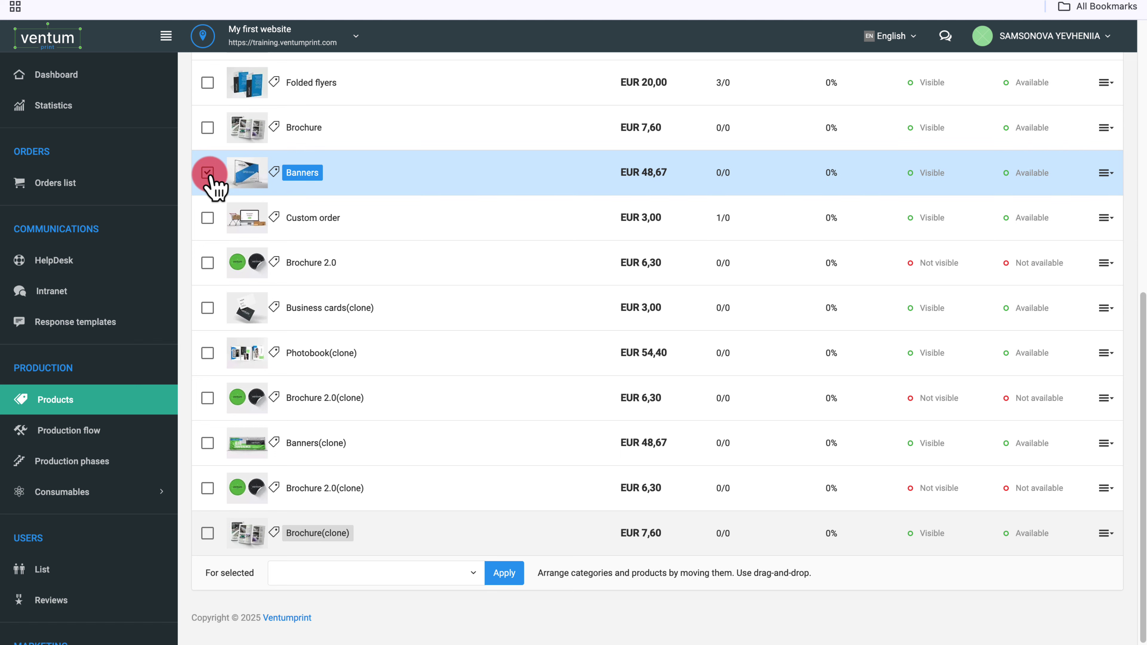
pyautogui.click(470, 573)
pyautogui.click(470, 523)
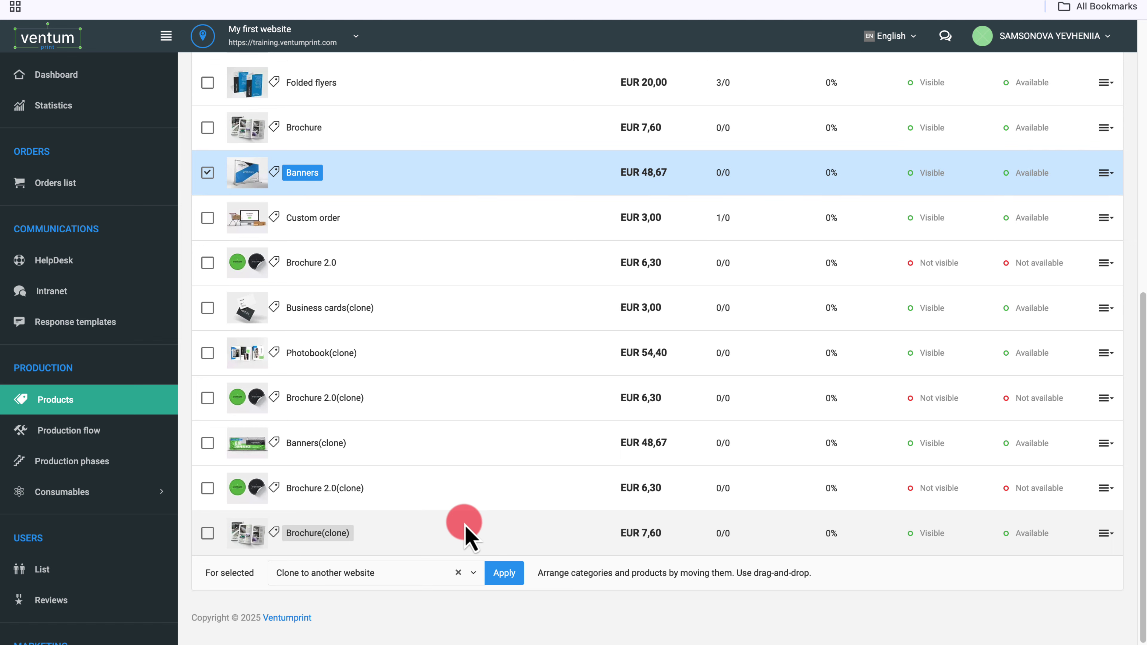
pyautogui.click(505, 574)
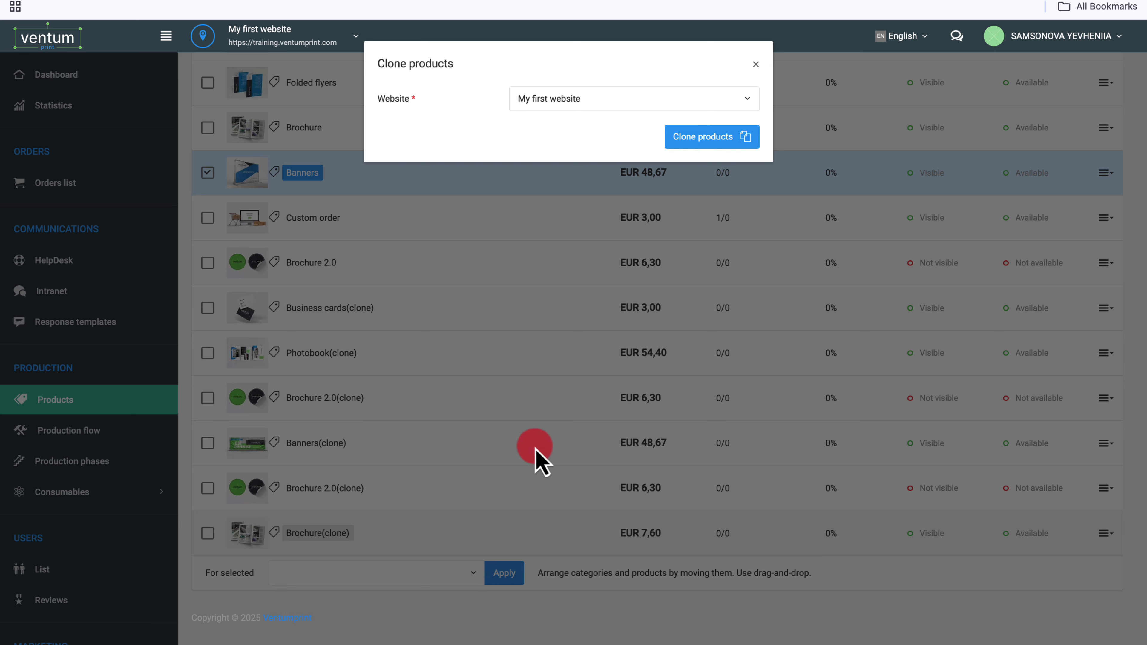
pyautogui.click(643, 99)
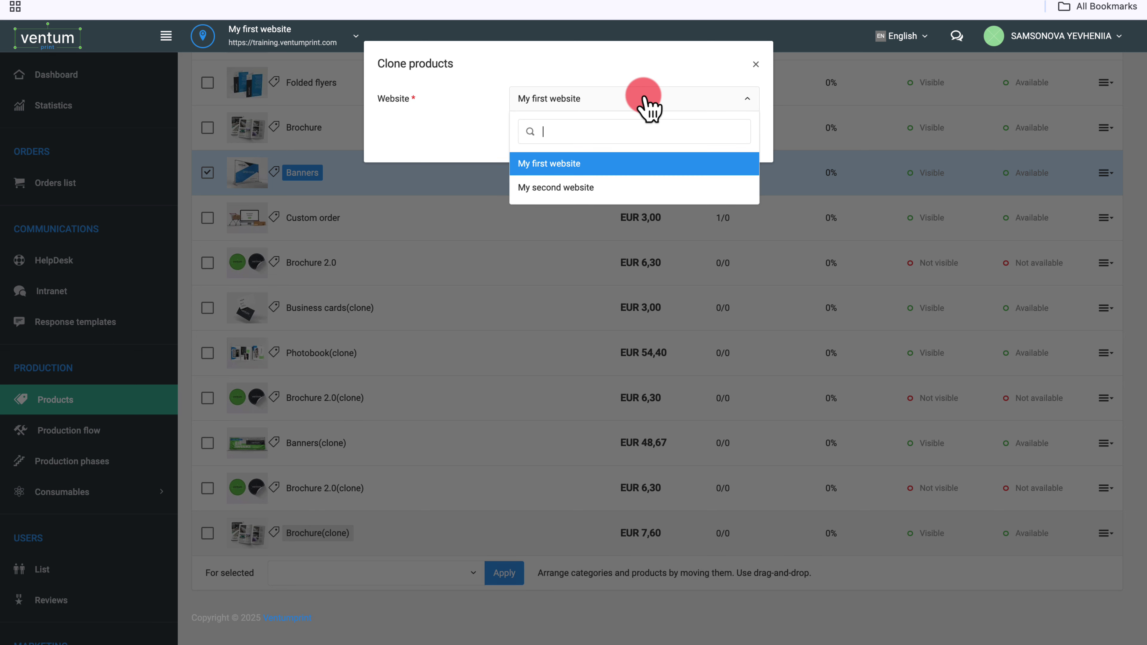
pyautogui.click(657, 188)
pyautogui.click(711, 139)
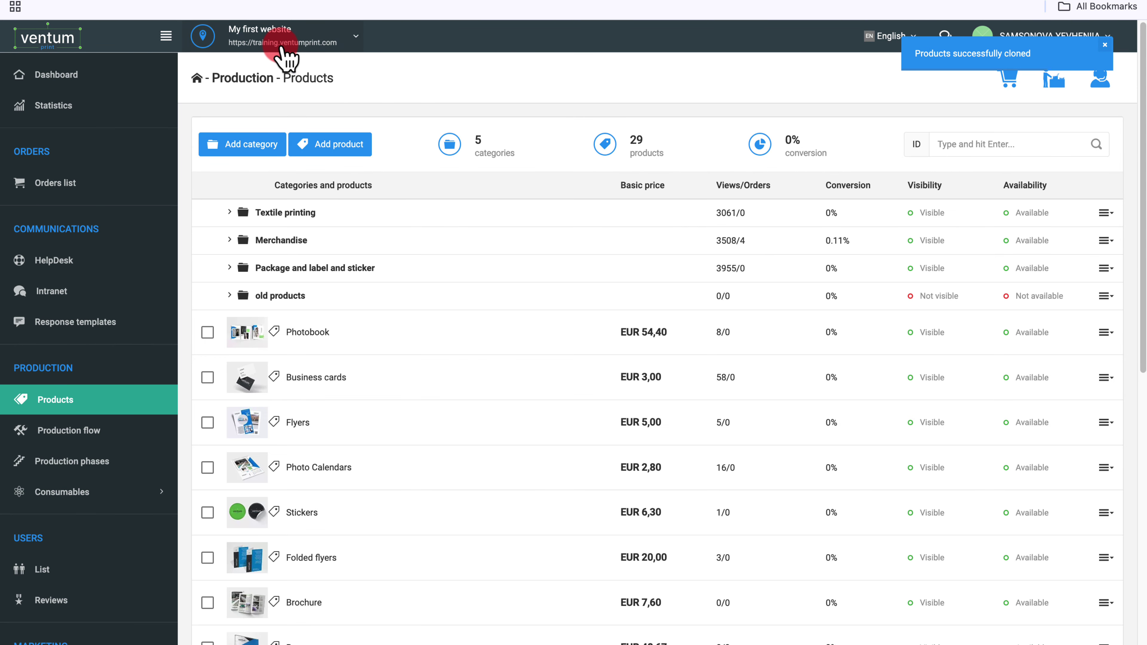
pyautogui.click(283, 47)
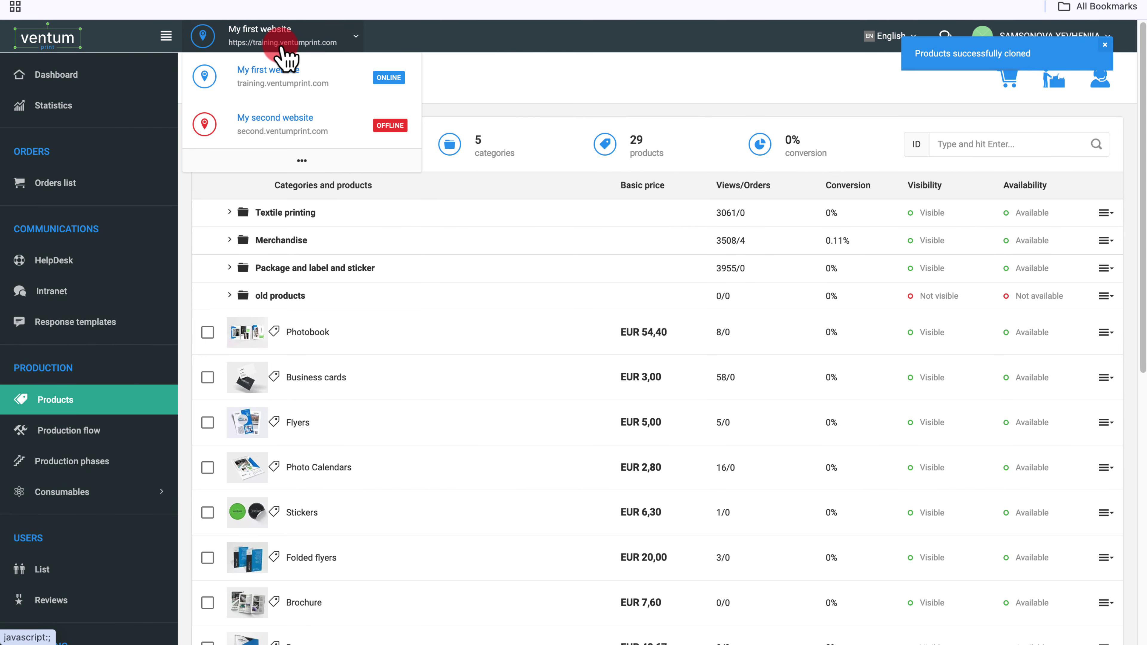
pyautogui.click(273, 127)
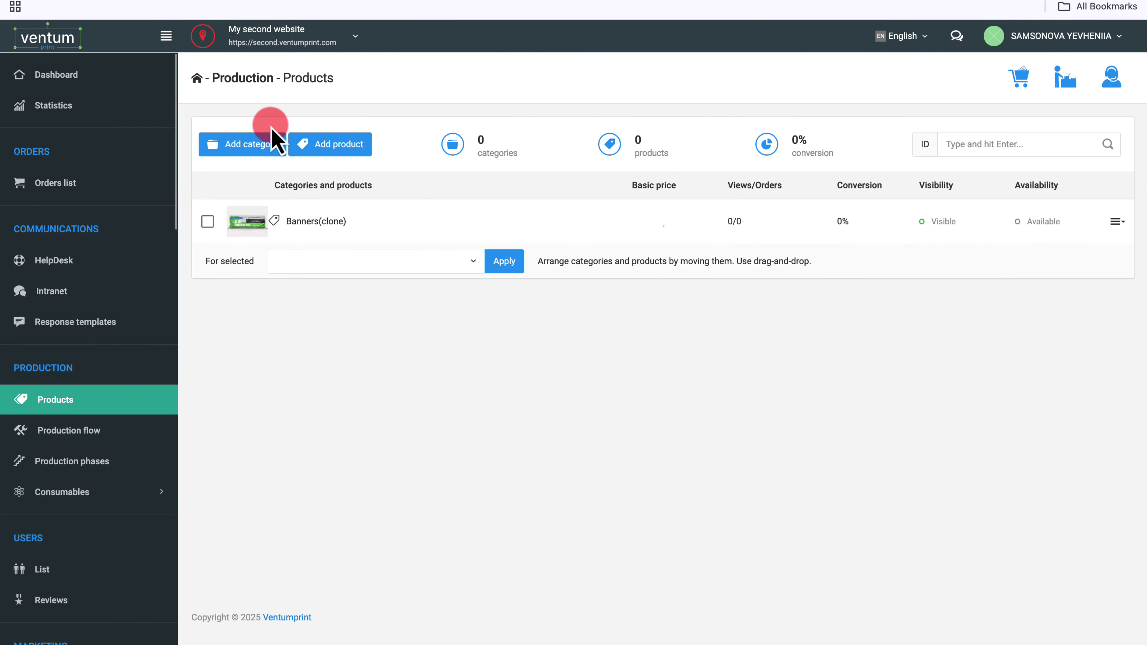